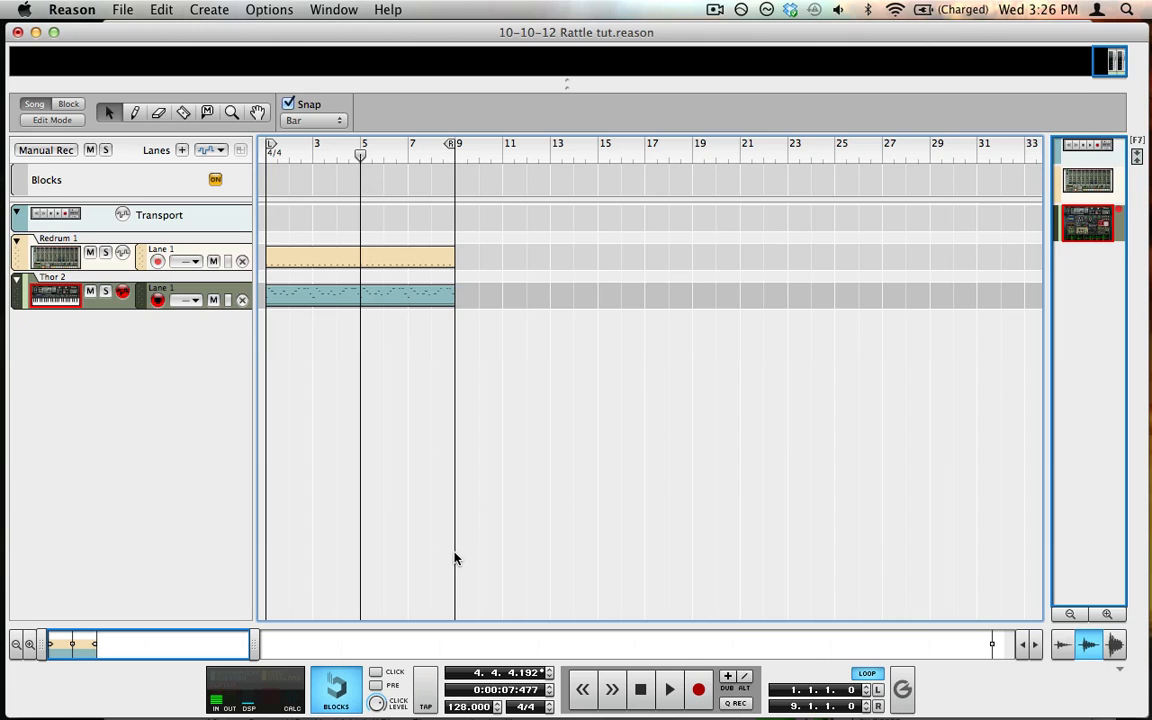
# Step: Add a Thor Polysonic Synthesizer to the rack after the existing RV-7 reverb and show its programmer
pyautogui.press('F6')
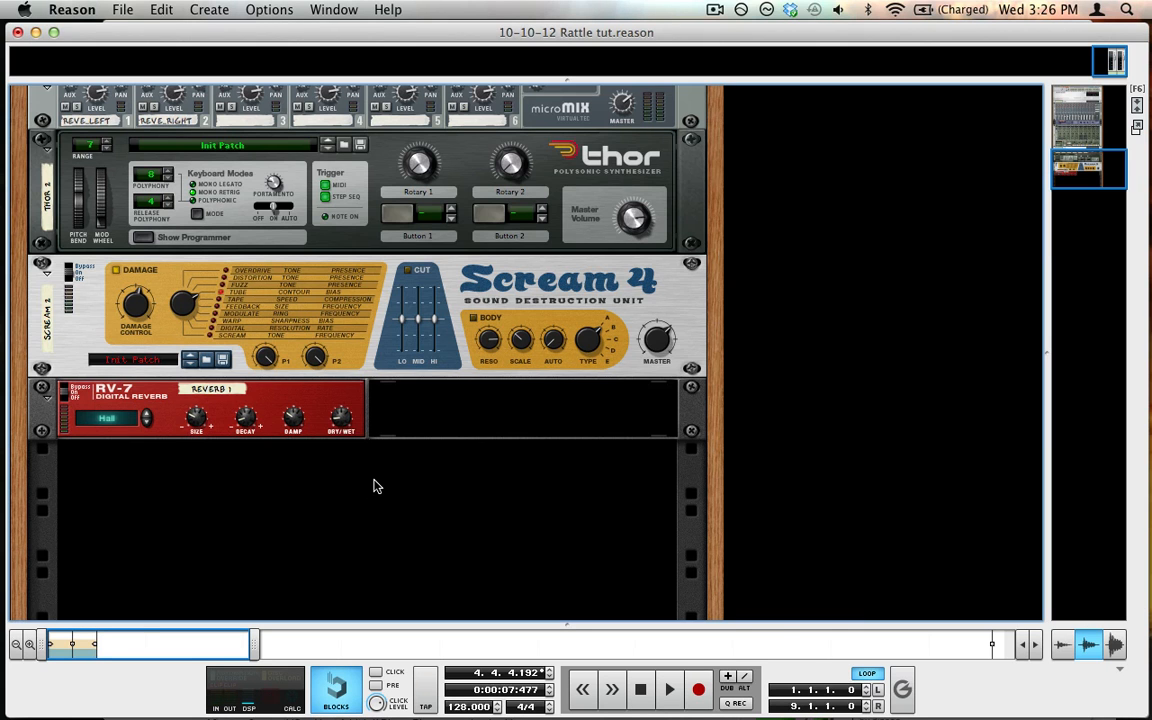
pyautogui.click(310, 407)
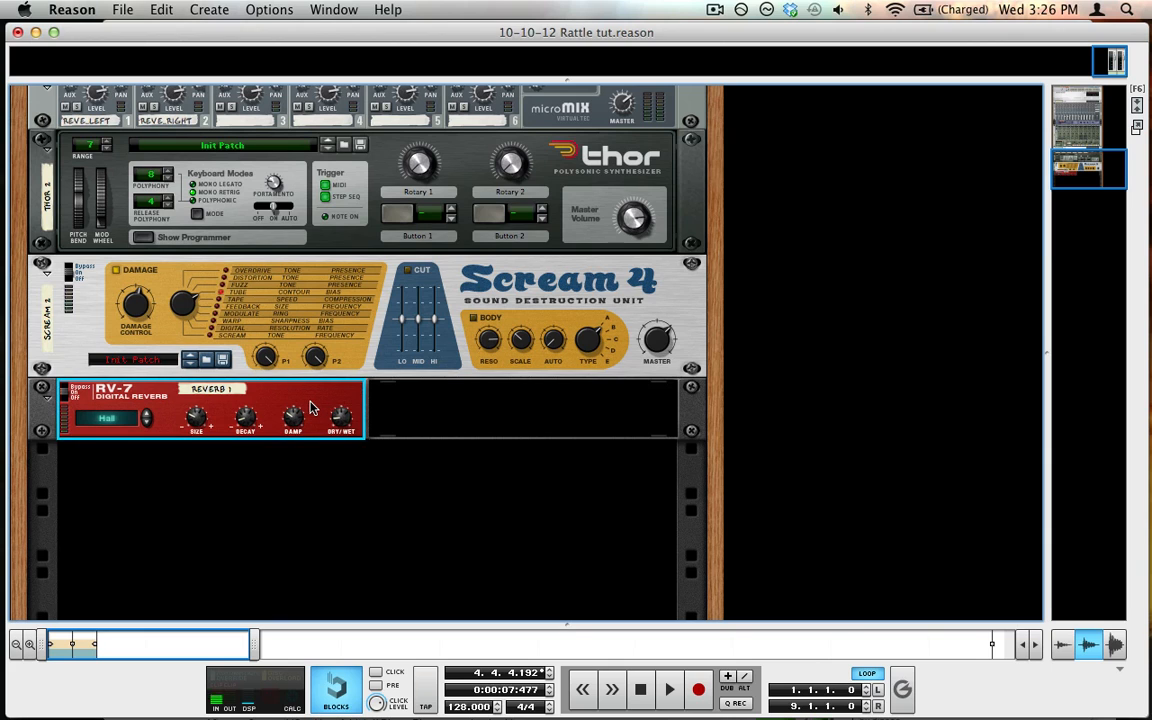
pyautogui.scroll(3, 312, 405)
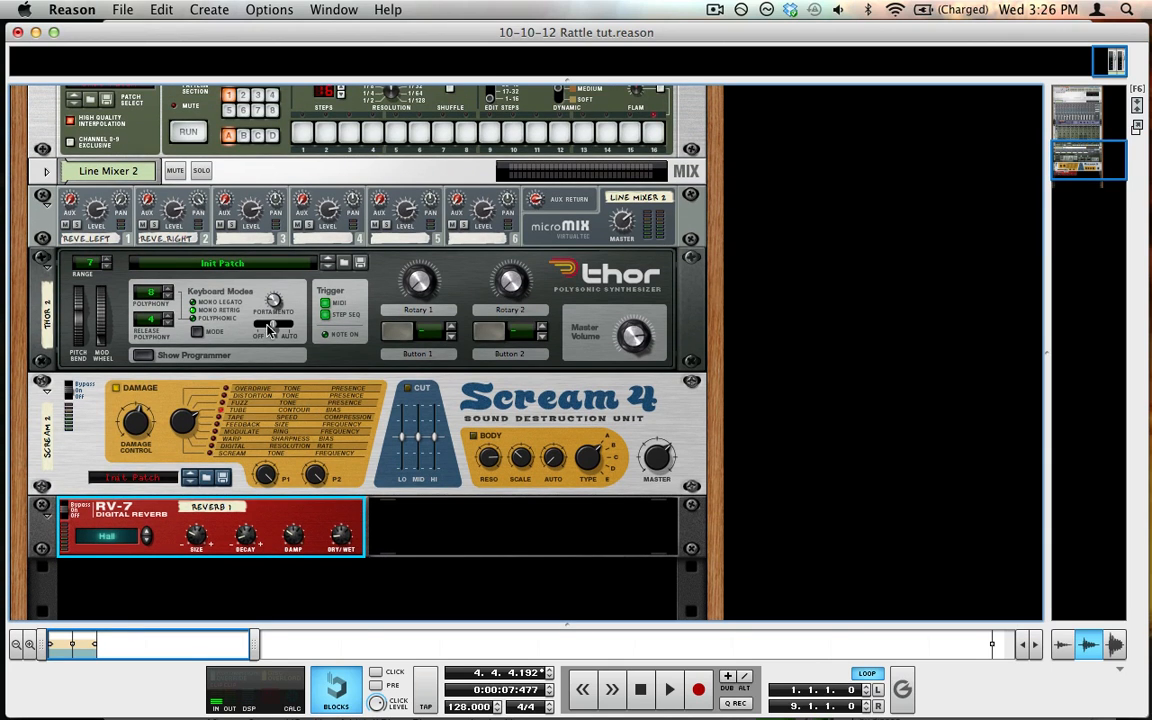
pyautogui.scroll(-3, 215, 437)
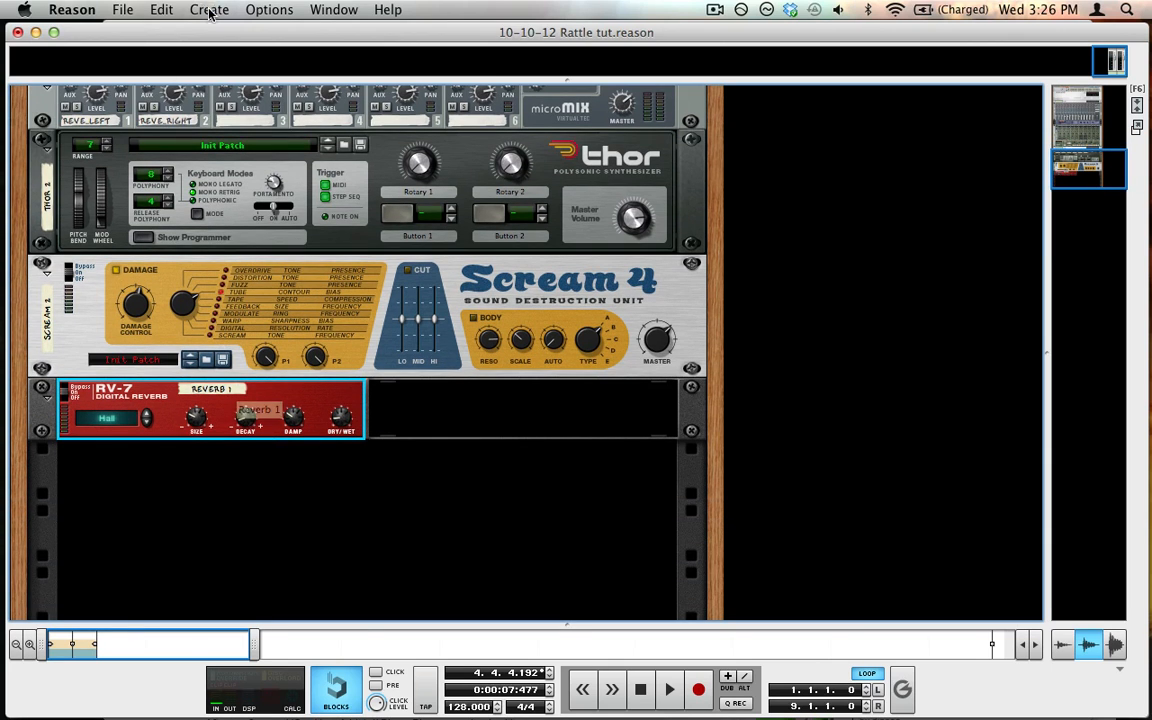
pyautogui.click(211, 8)
pyautogui.moveTo(257, 94)
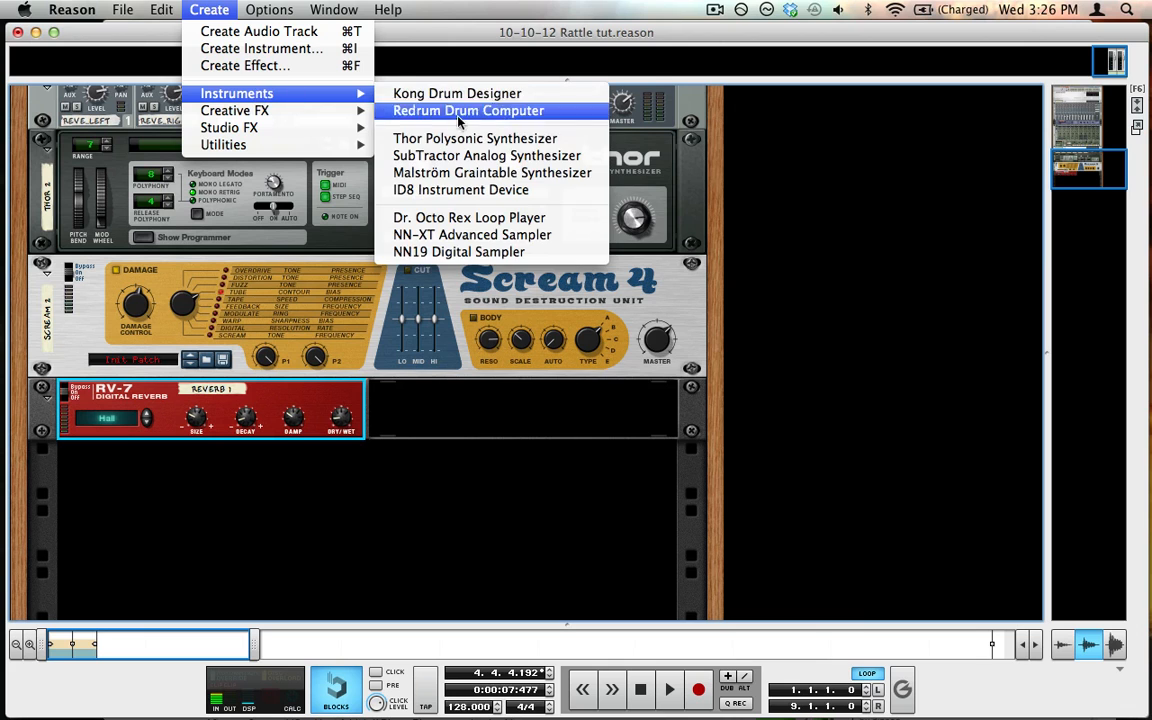
pyautogui.click(465, 139)
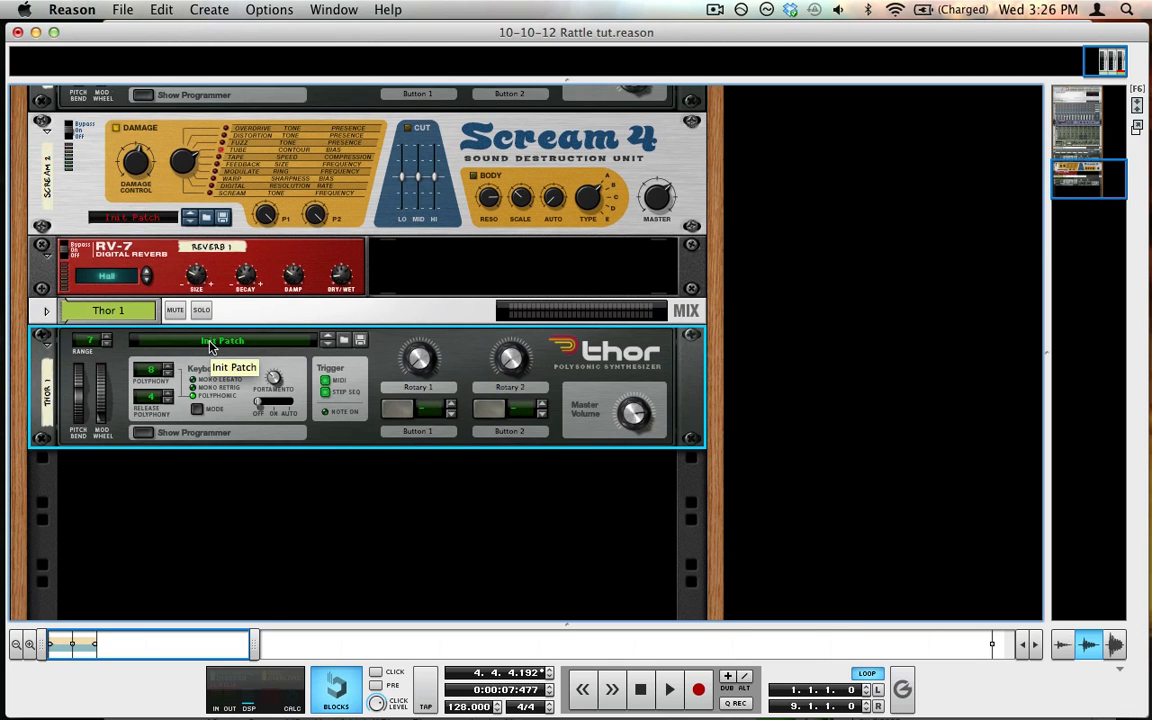
pyautogui.click(143, 424)
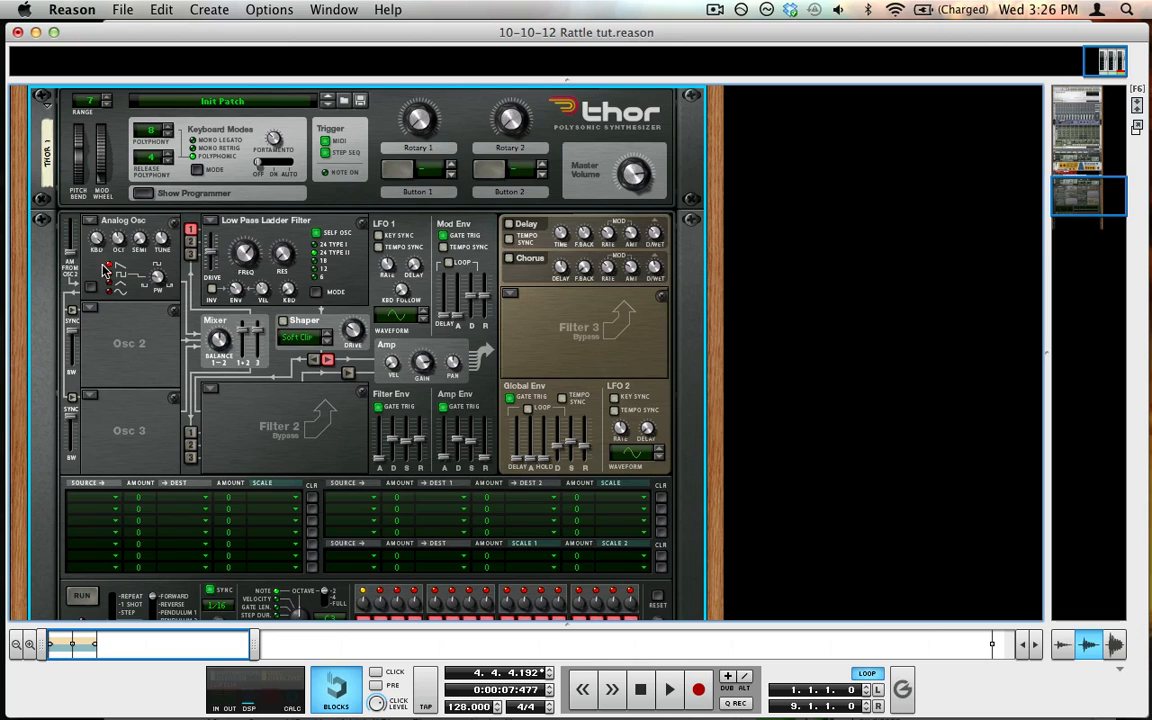
# Step: Make Thor's oscillator 1 a Wavetable oscillator, raise the amp envelope's sustain and adjust the wavetable position
pyautogui.click(90, 222)
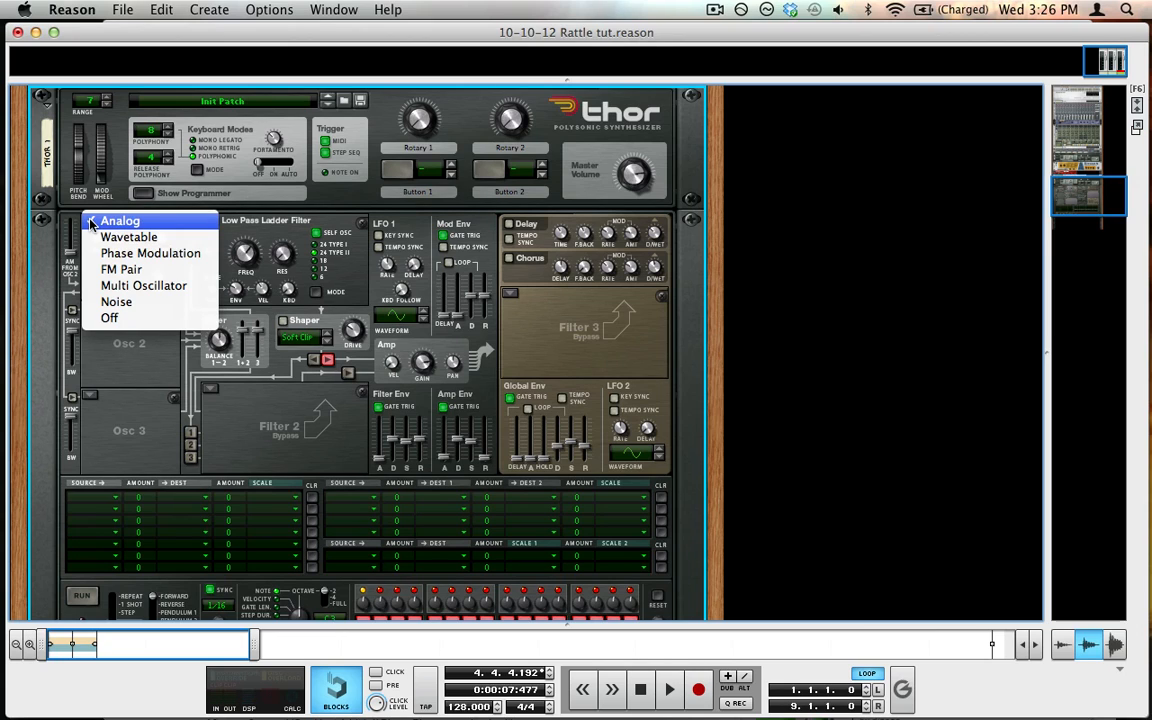
pyautogui.click(160, 237)
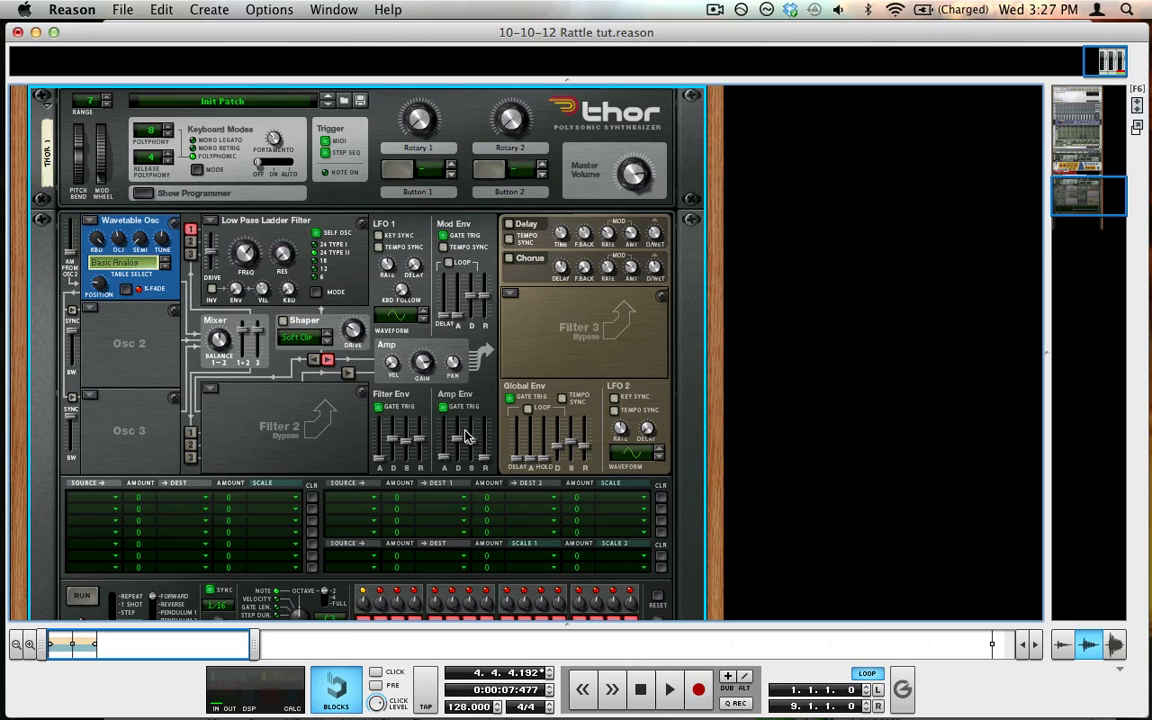
pyautogui.moveTo(468, 436); pyautogui.dragTo(466, 380)
pyautogui.moveTo(124, 372); pyautogui.dragTo(59, 72)
pyautogui.moveTo(101, 289); pyautogui.dragTo(108, 320)
# Step: Enable Thor's Shaper in Sine mode and increase its drive
pyautogui.click(283, 321)
pyautogui.click(318, 340)
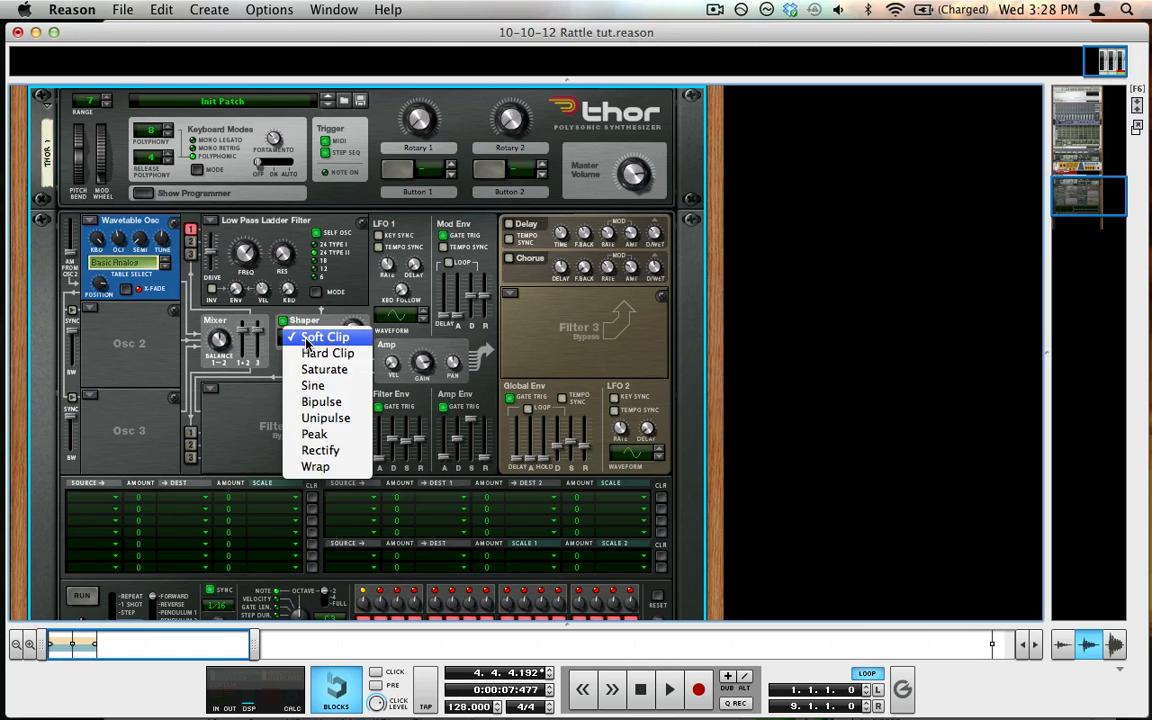
pyautogui.click(357, 390)
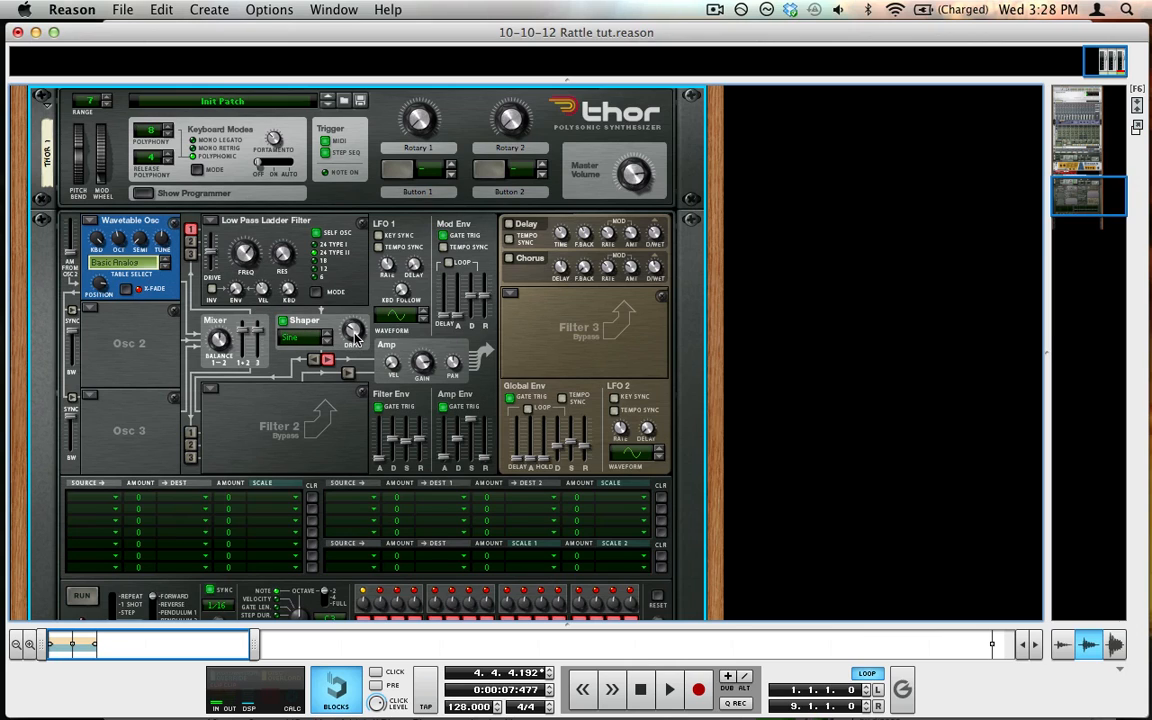
pyautogui.moveTo(355, 337); pyautogui.dragTo(338, 262)
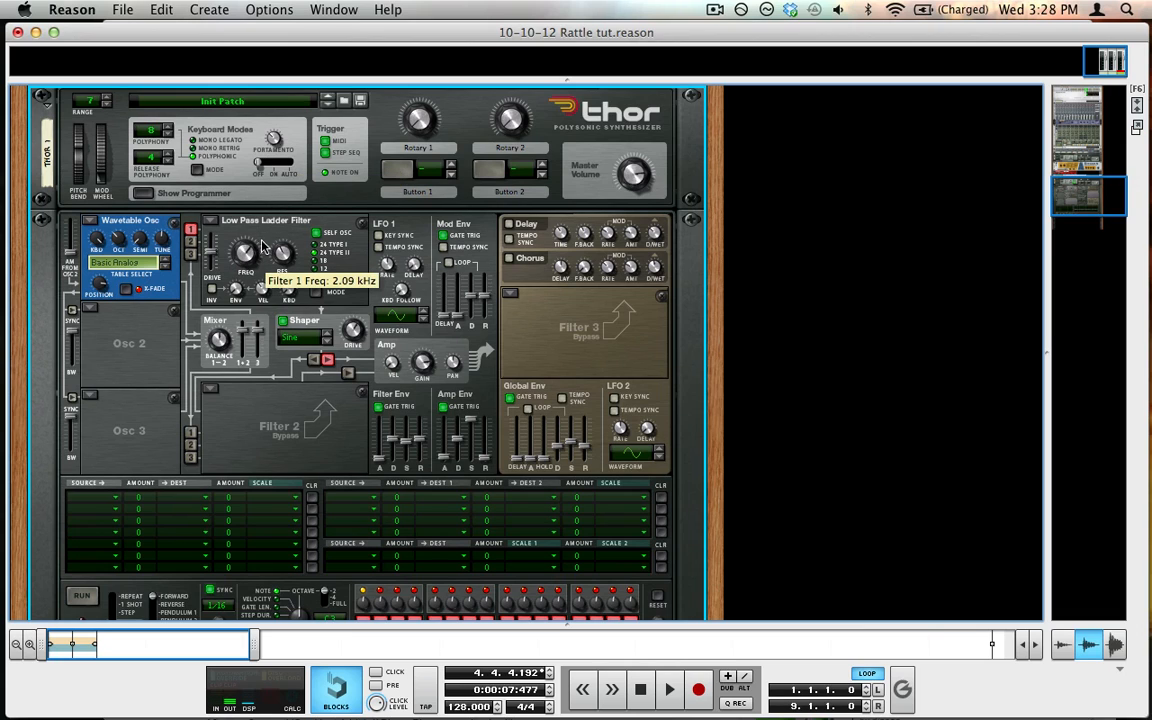
# Step: Adjust the Low Pass Ladder Filter's resonance and set its drive to about 78
pyautogui.moveTo(281, 250); pyautogui.dragTo(246, 268)
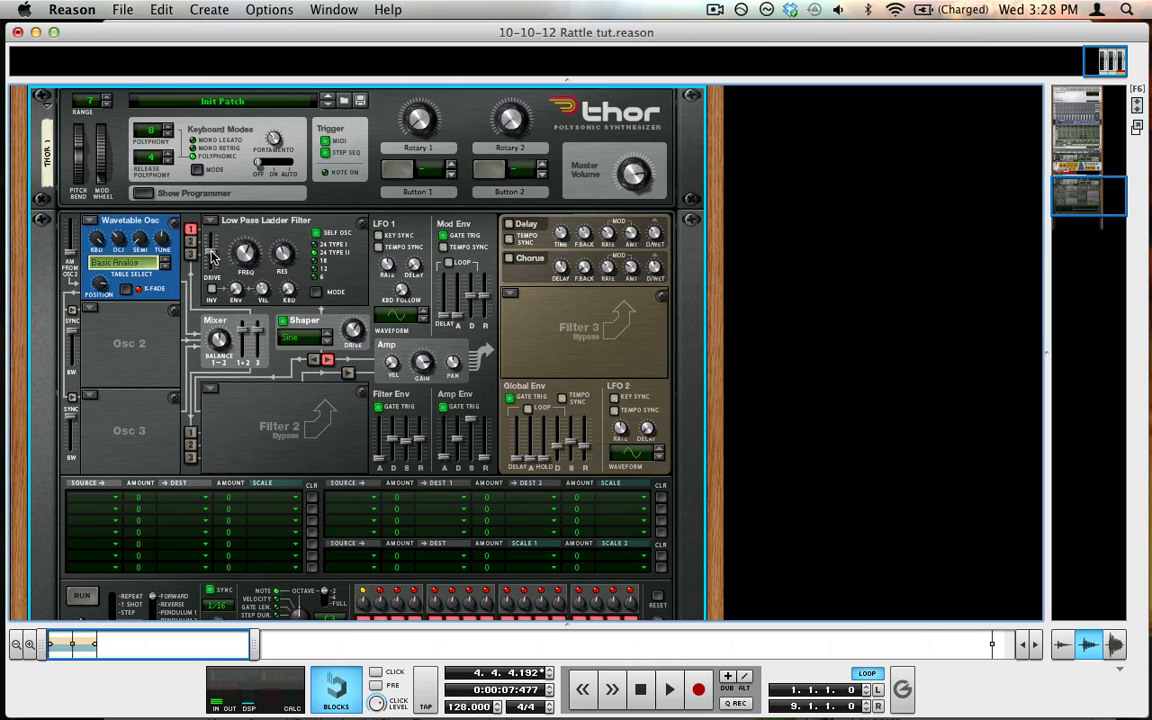
pyautogui.moveTo(211, 255)
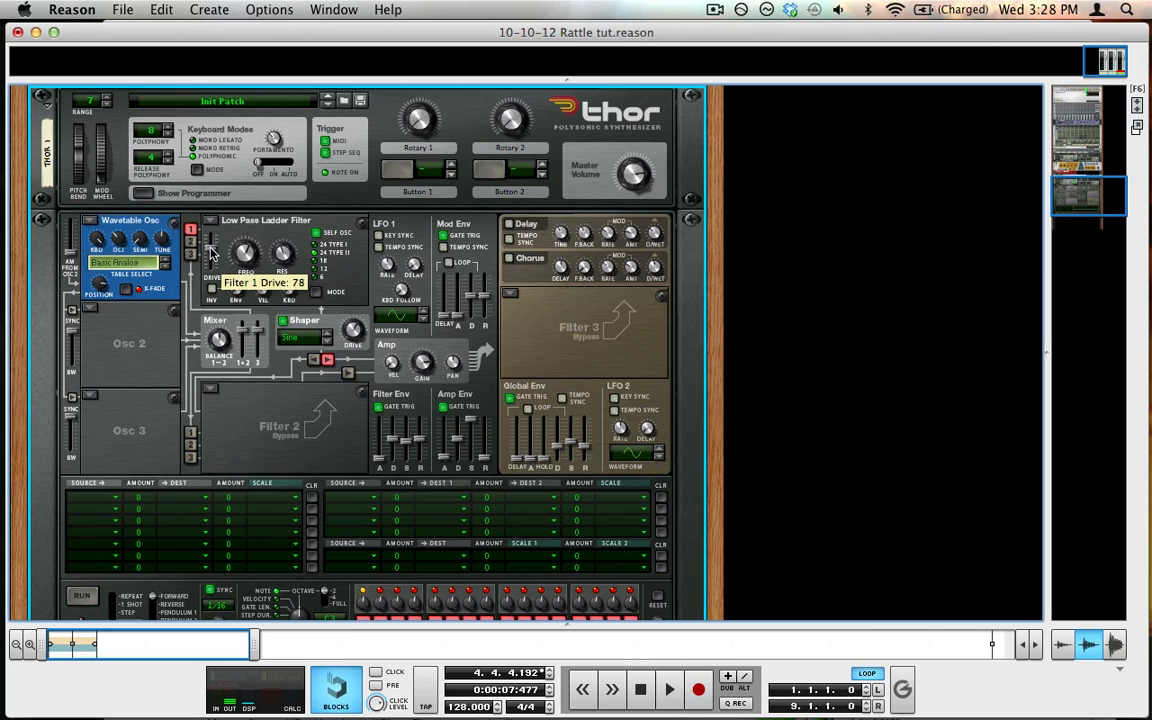
pyautogui.moveTo(211, 250); pyautogui.dragTo(211, 248)
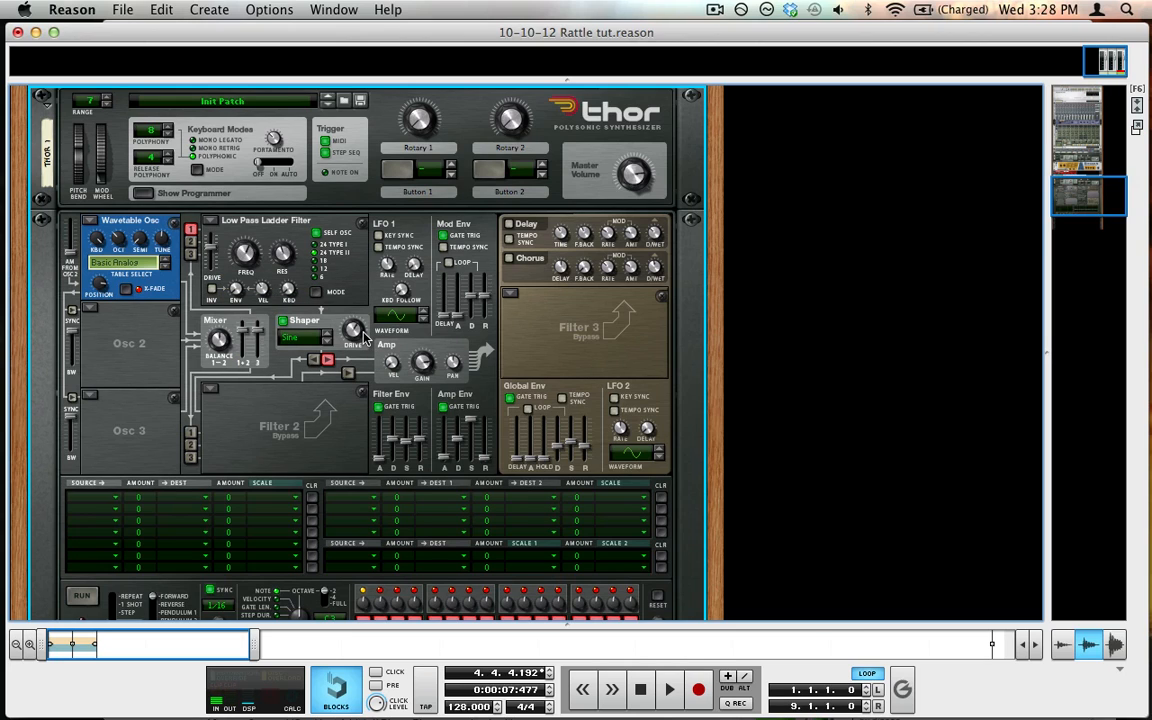
# Step: Set the Shaper drive to about 89 and the filter 1 frequency to about 1.63 kHz
pyautogui.moveTo(365, 338)
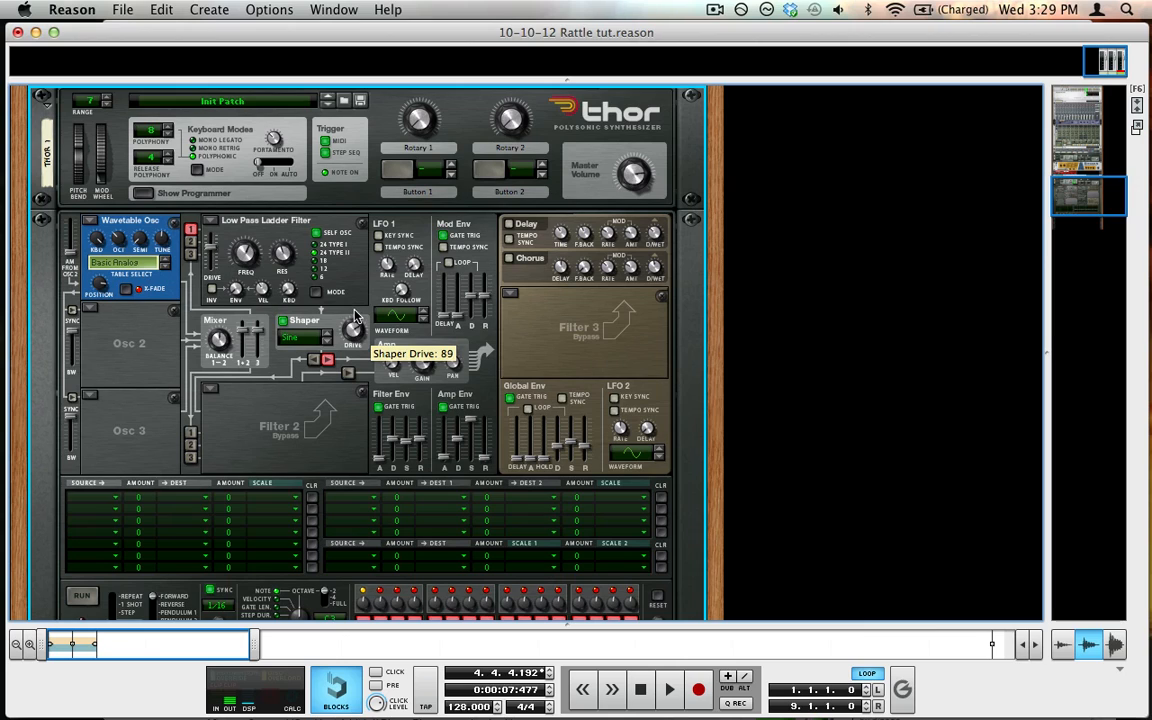
pyautogui.moveTo(355, 330); pyautogui.dragTo(356, 337)
pyautogui.moveTo(246, 258)
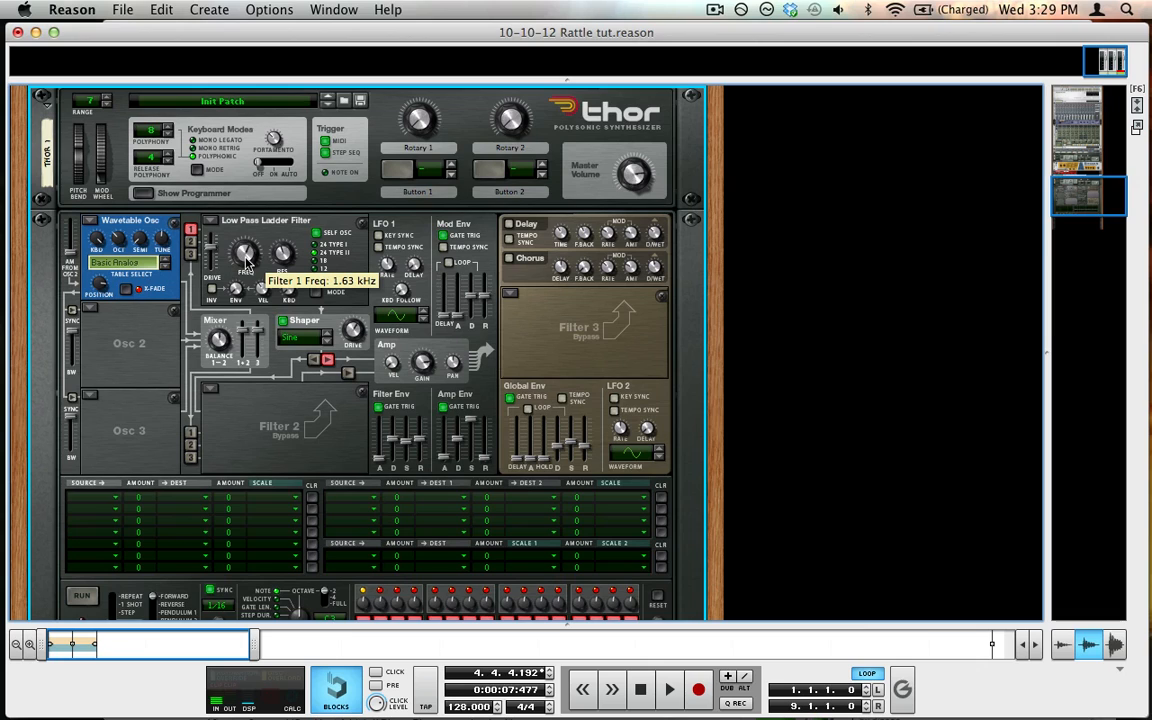
pyautogui.moveTo(247, 262)
pyautogui.mouseDown()
pyautogui.moveTo(238, 290)
pyautogui.moveTo(241, 261)
pyautogui.mouseUp()
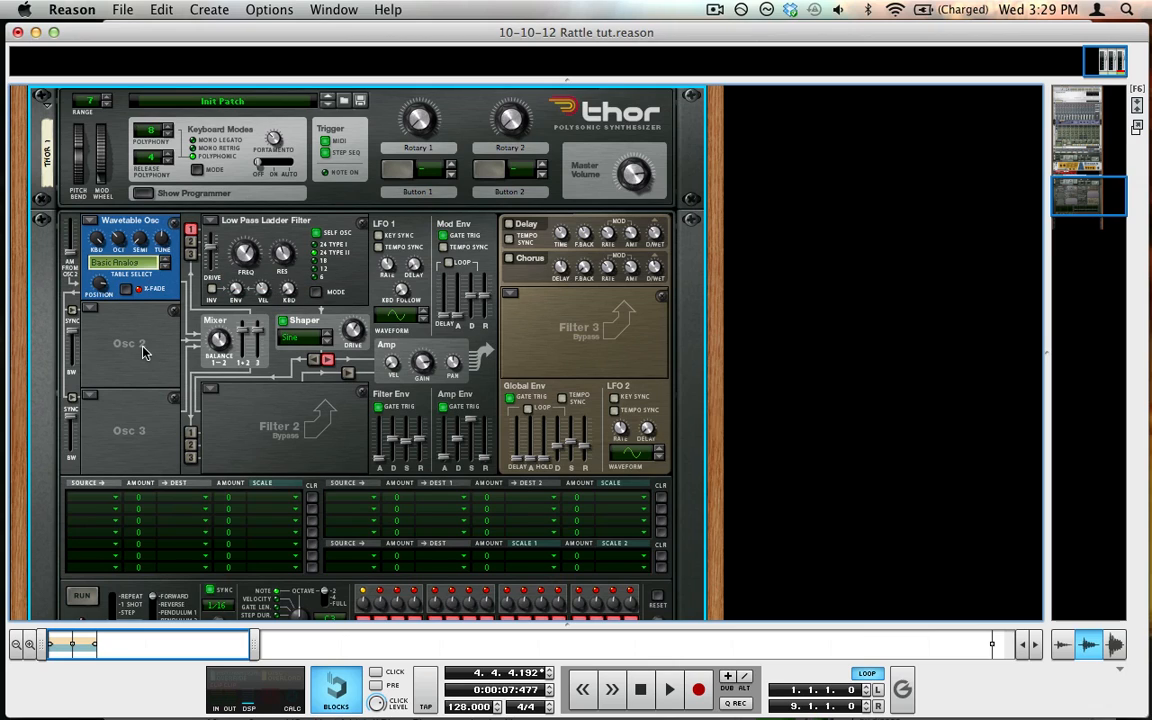
# Step: Make oscillator 2 a Wavetable oscillator, route it into filter 1 and lower its wavetable position
pyautogui.click(90, 307)
pyautogui.click(128, 228)
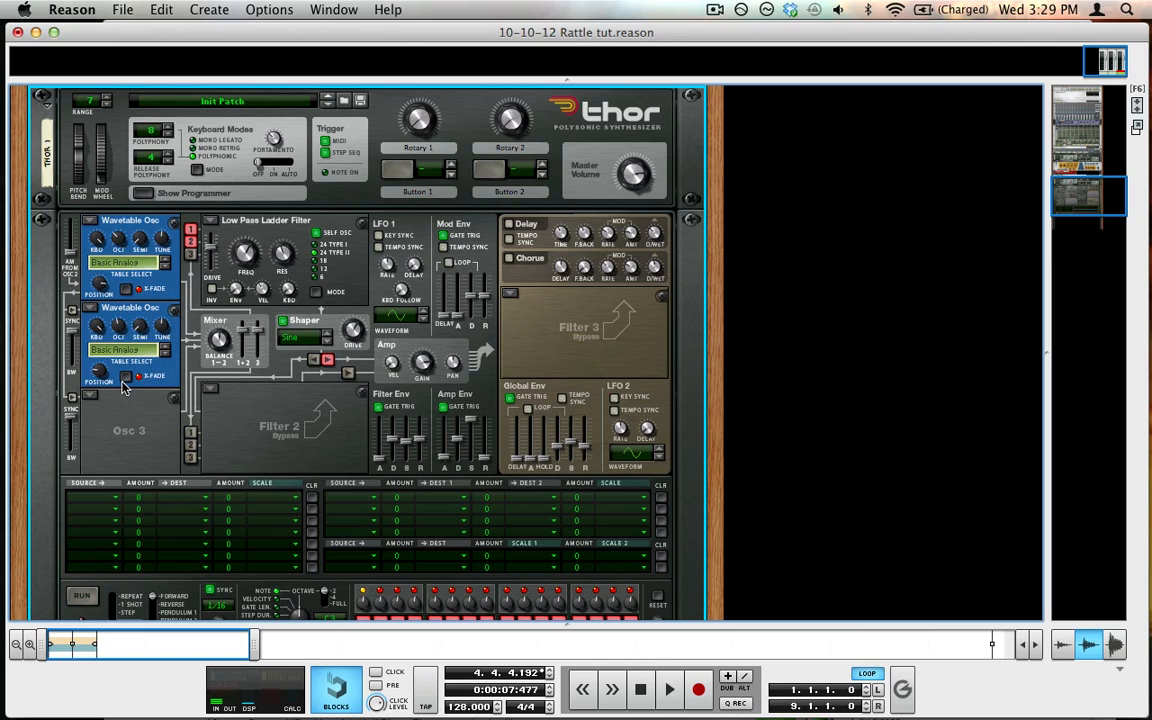
pyautogui.moveTo(100, 372); pyautogui.dragTo(114, 475)
pyautogui.moveTo(121, 337); pyautogui.dragTo(121, 363)
# Step: Add a Scream 4 Distortion after the new Thor, using Tube damage with P1 and P2 turned up and Damage Control at about 72
pyautogui.scroll(-4, 323, 450)
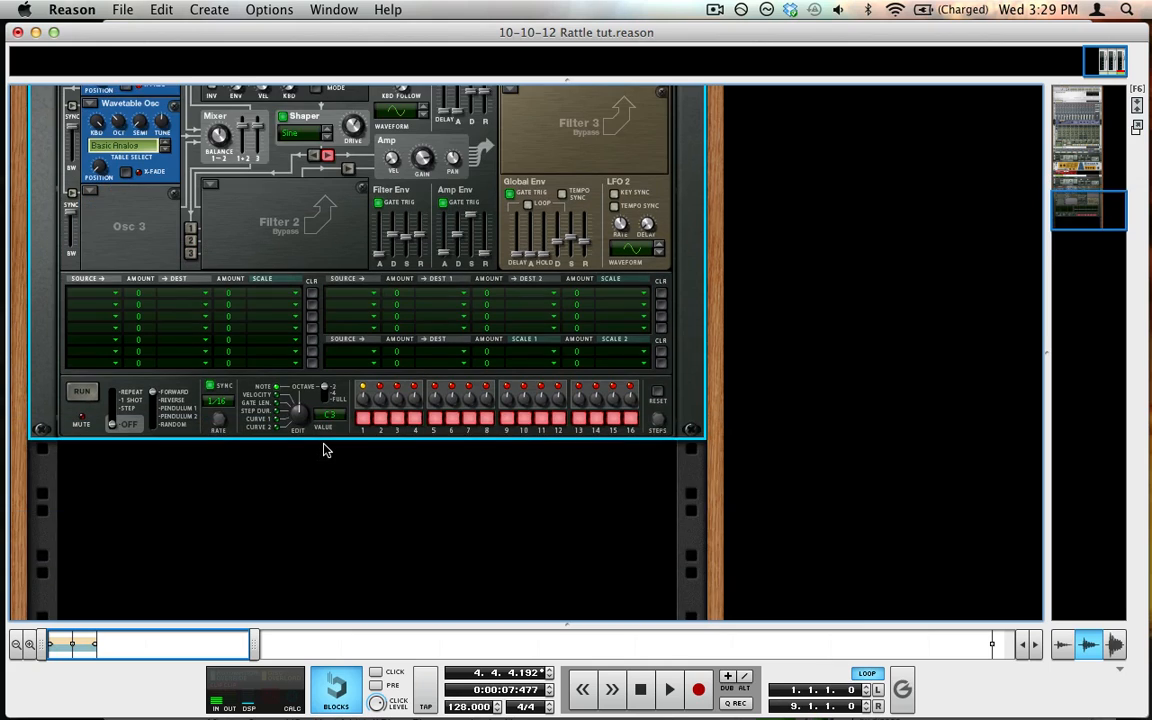
pyautogui.scroll(3, 323, 450)
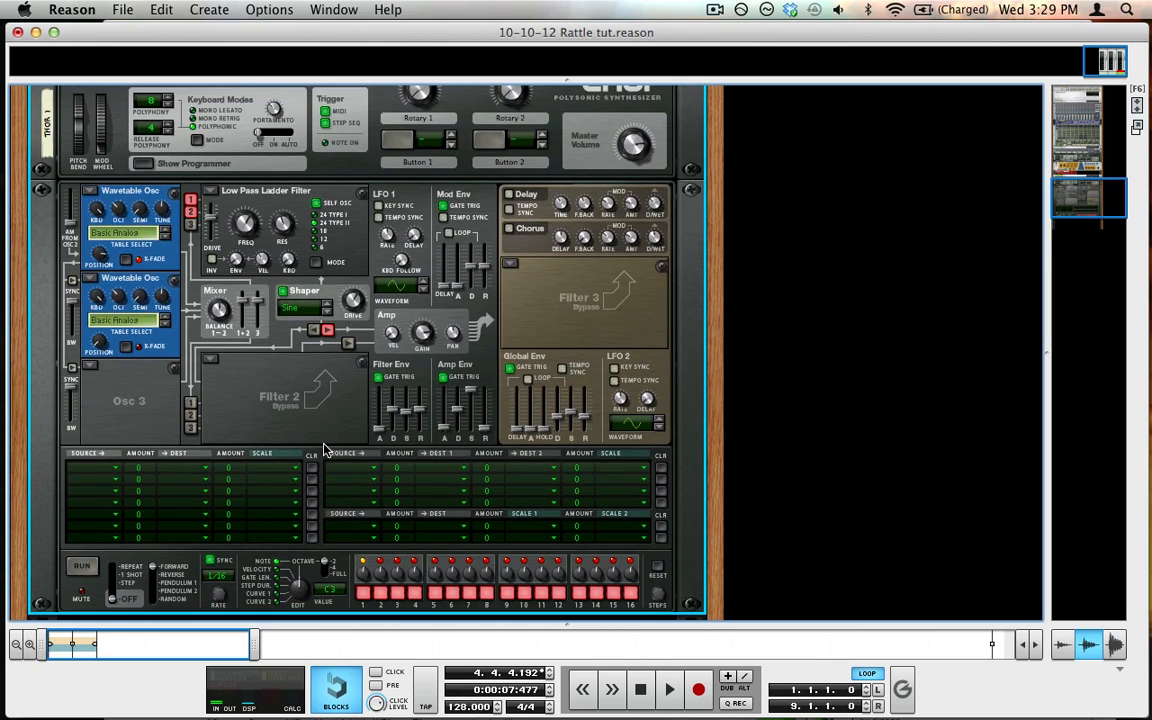
pyautogui.click(190, 8)
pyautogui.moveTo(221, 129)
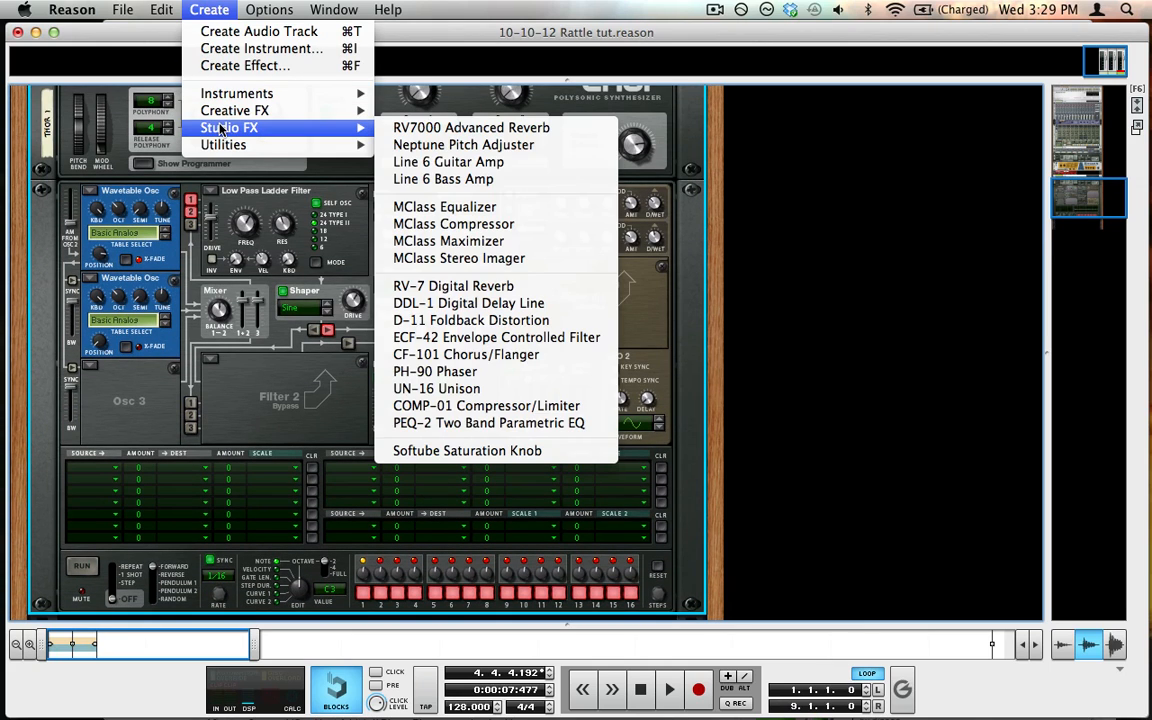
pyautogui.moveTo(252, 116)
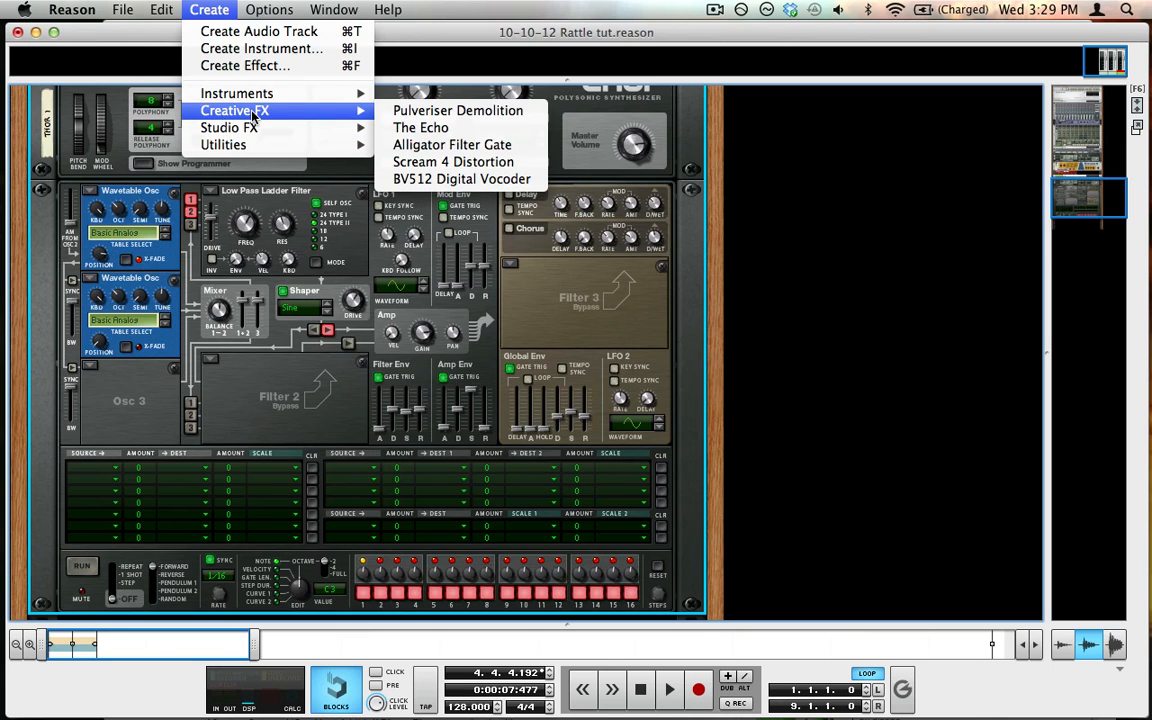
pyautogui.click(405, 163)
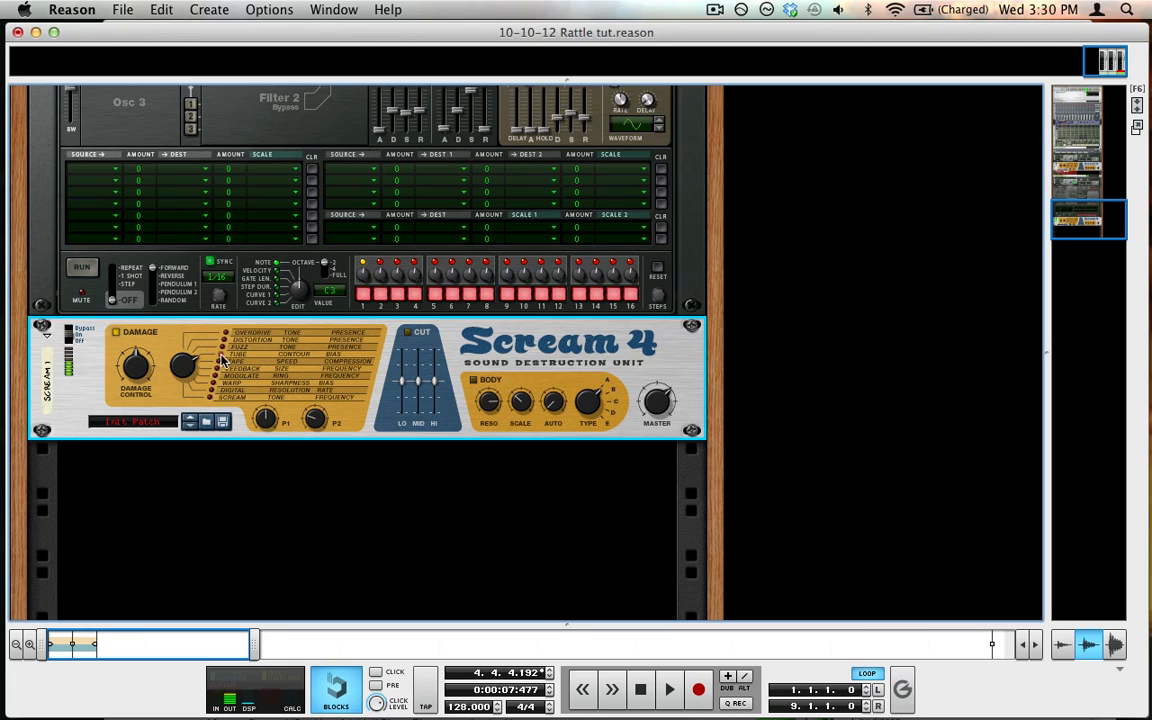
pyautogui.moveTo(265, 420); pyautogui.dragTo(248, 253)
pyautogui.moveTo(141, 381); pyautogui.dragTo(141, 365)
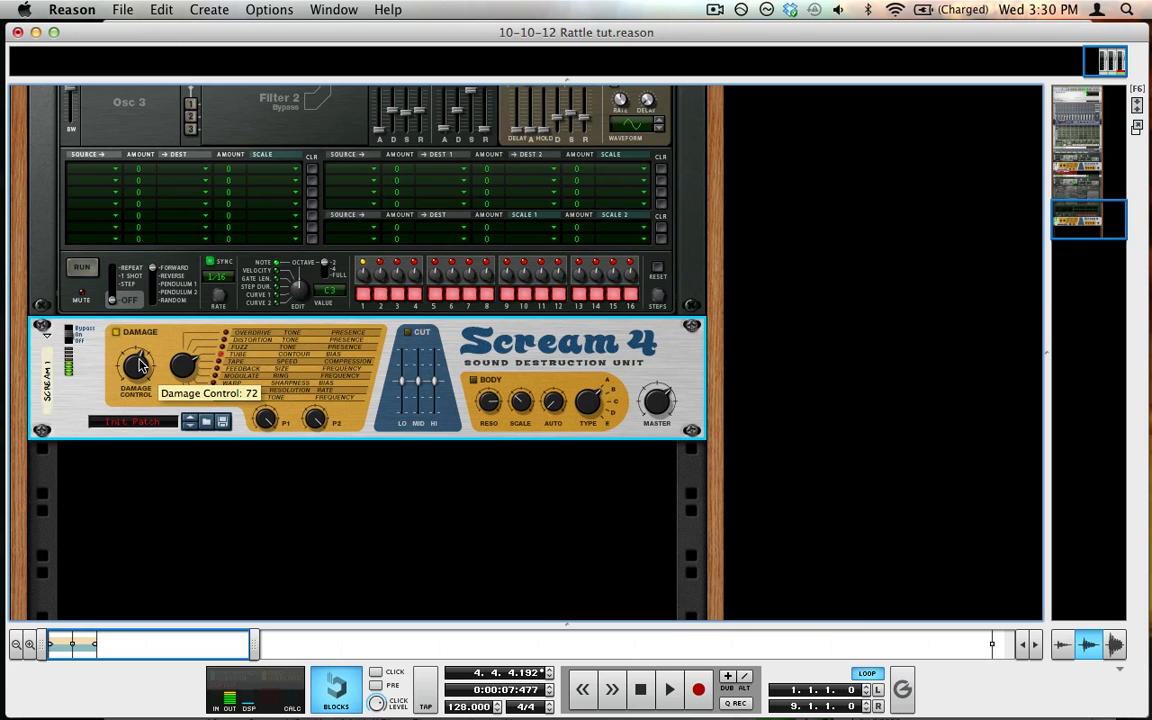
# Step: Switch the new Thor's keyboard mode to Mono Retrig, turn portamento on and fine-tune the portamento amount
pyautogui.scroll(8, 150, 372)
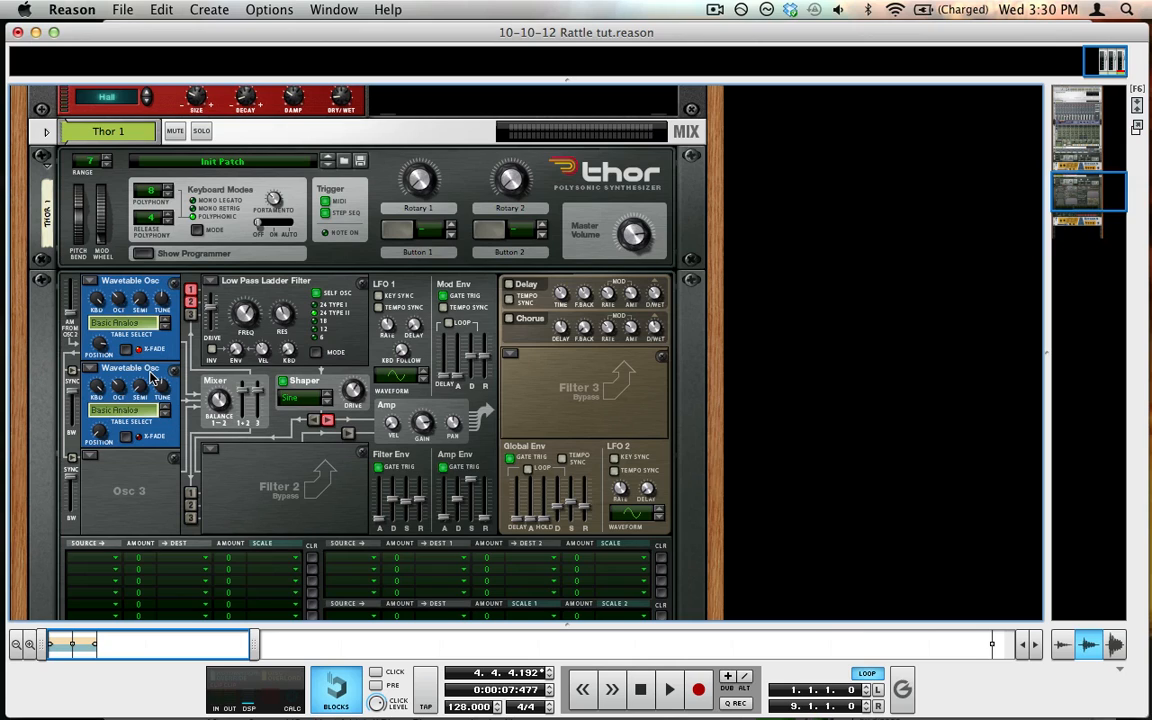
pyautogui.click(193, 213)
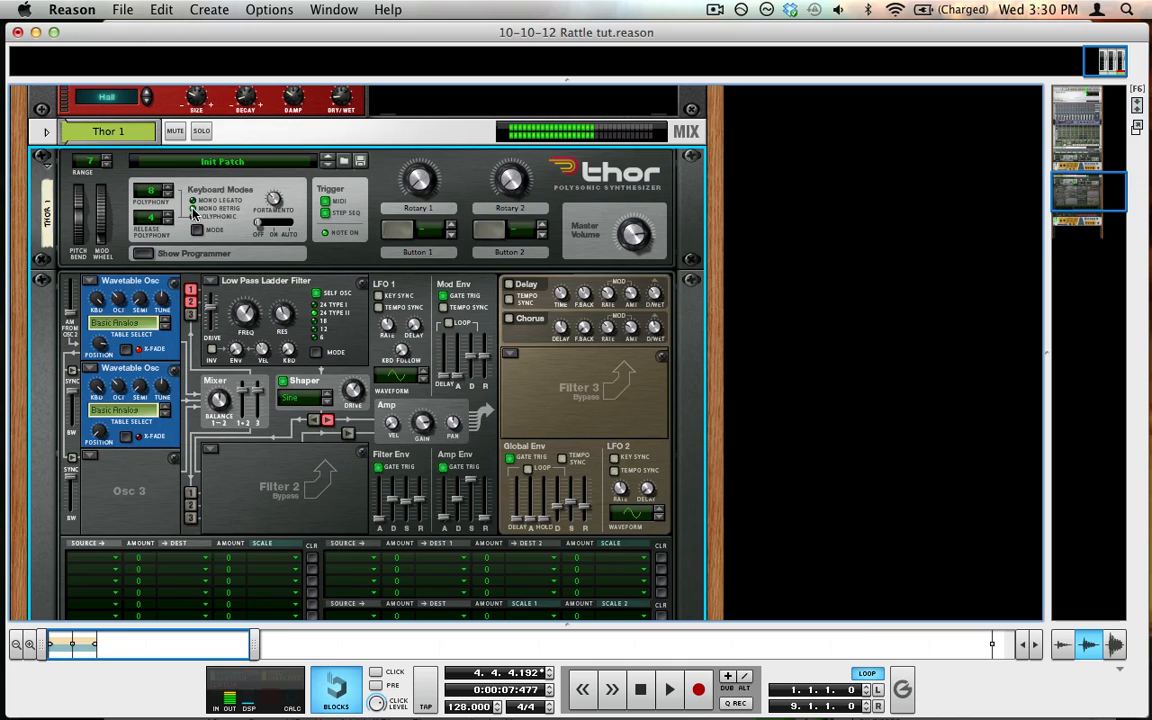
pyautogui.click(272, 223)
pyautogui.moveTo(275, 202); pyautogui.dragTo(275, 212)
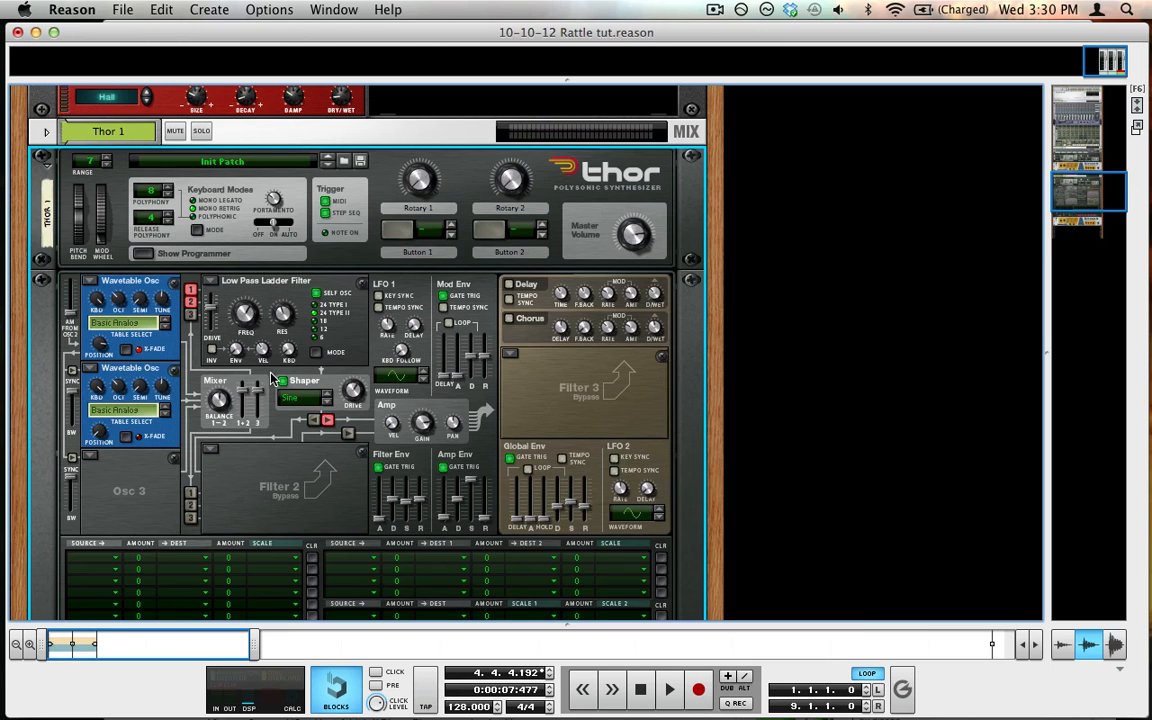
# Step: Add an RV-7 Digital Reverb after the new Scream 4 unit
pyautogui.scroll(-5, 243, 334)
pyautogui.scroll(-2, 270, 378)
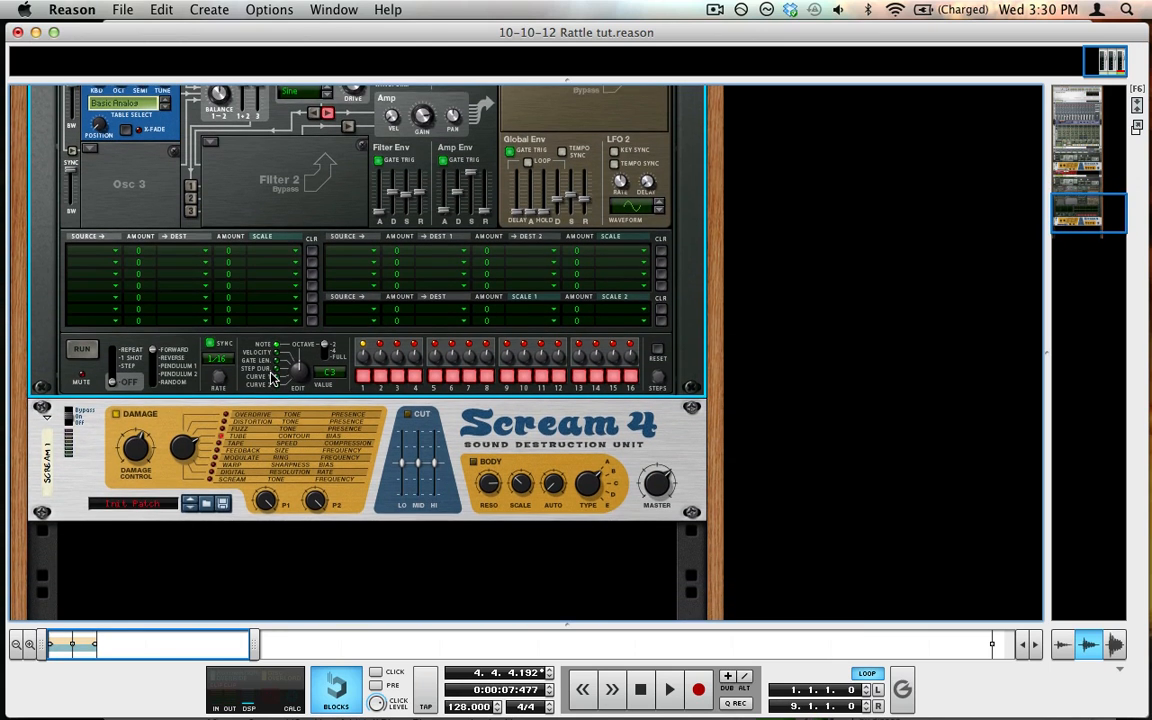
pyautogui.click(184, 412)
pyautogui.click(209, 9)
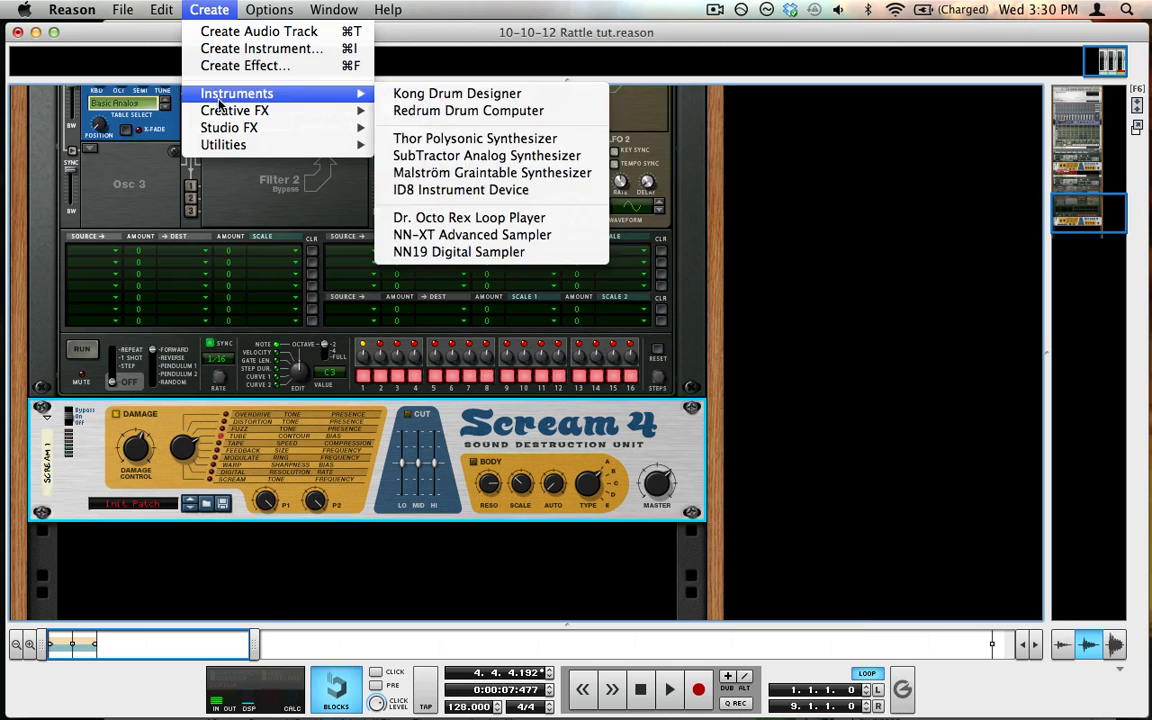
pyautogui.moveTo(272, 125)
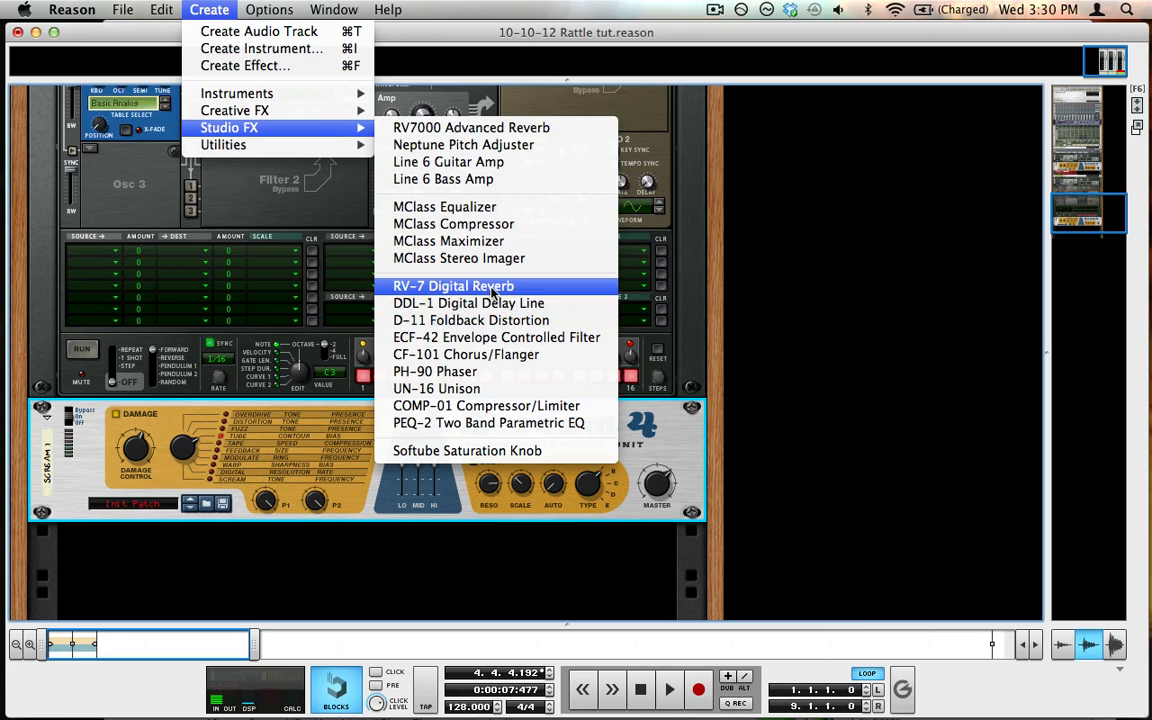
pyautogui.click(445, 286)
# Step: Set the new RV-7 reverb's dry/wet to about 17 and size to about -25, and lower its decay
pyautogui.scroll(-5, 340, 449)
pyautogui.moveTo(340, 439); pyautogui.dragTo(380, 628)
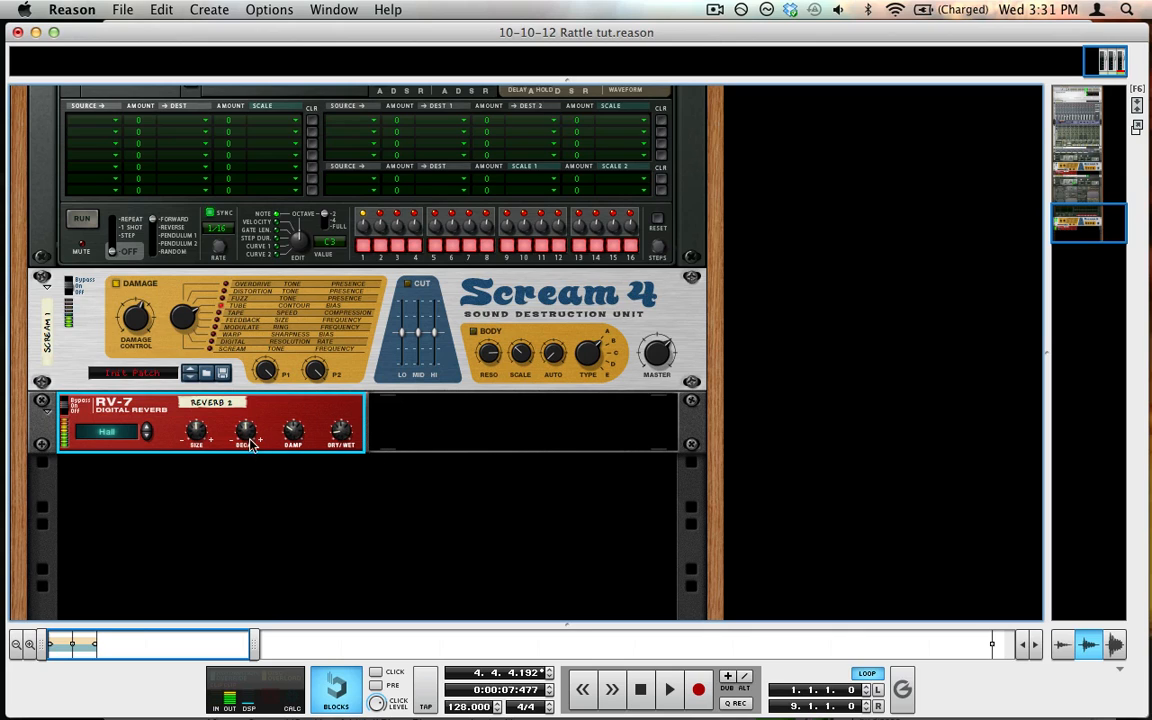
pyautogui.moveTo(247, 430); pyautogui.dragTo(255, 513)
pyautogui.moveTo(196, 430); pyautogui.dragTo(203, 485)
pyautogui.moveTo(242, 433); pyautogui.dragTo(244, 438)
pyautogui.moveTo(342, 433); pyautogui.dragTo(343, 443)
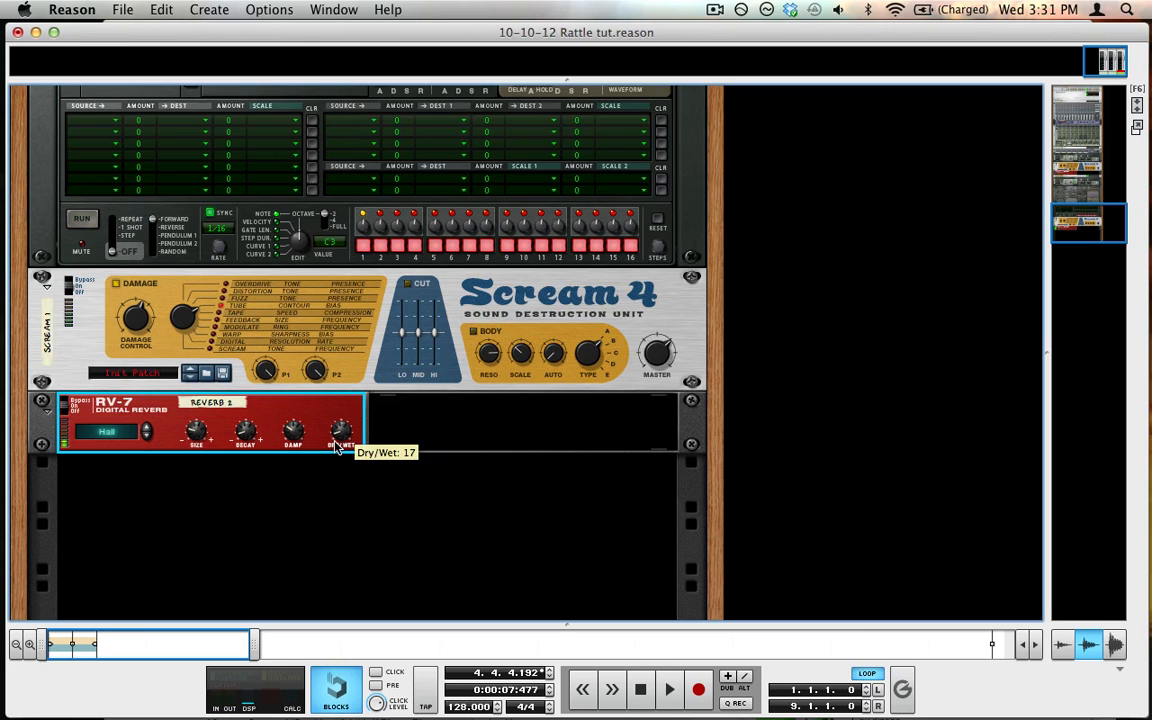
pyautogui.moveTo(197, 436); pyautogui.dragTo(197, 430)
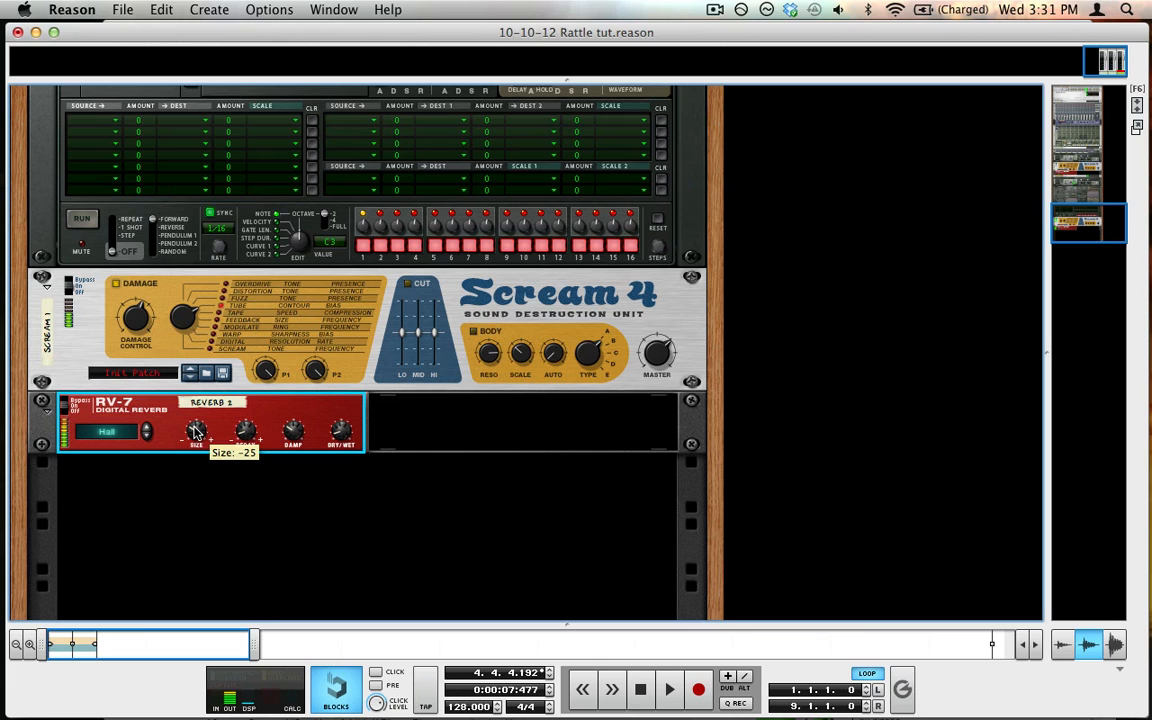
pyautogui.scroll(5, 197, 432)
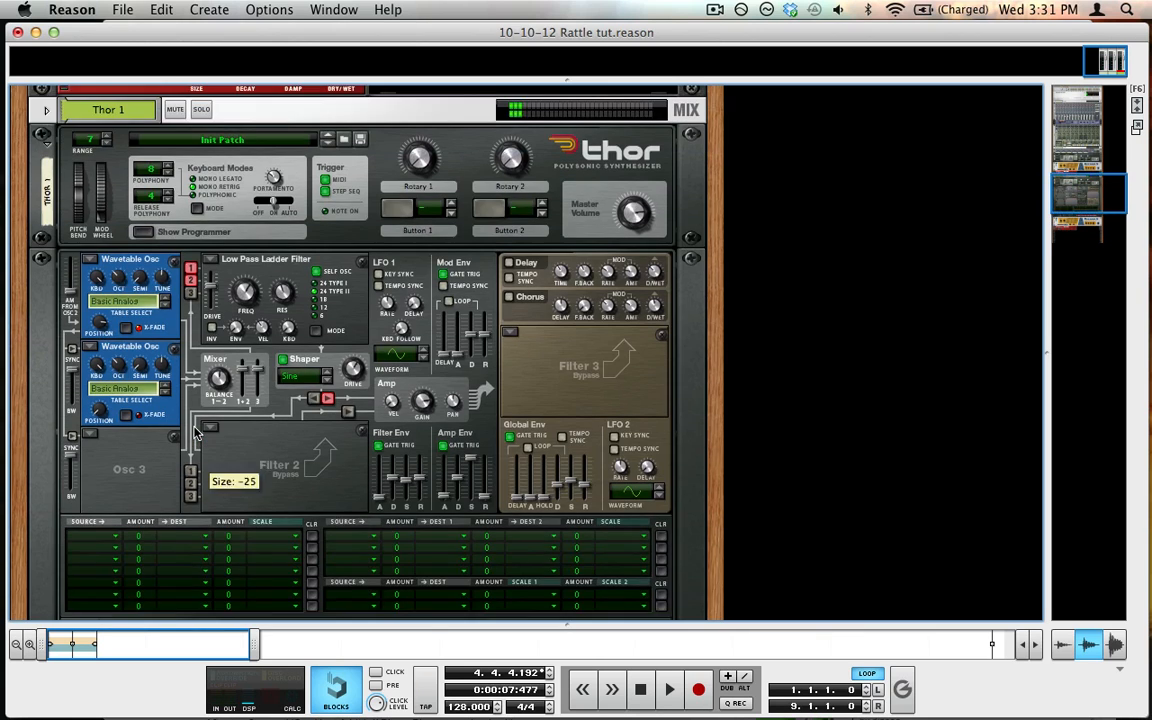
# Step: Audition the new Thor with its built-in chorus switched on, and switch the chorus back off
pyautogui.scroll(-4, 197, 432)
pyautogui.scroll(-1, 197, 432)
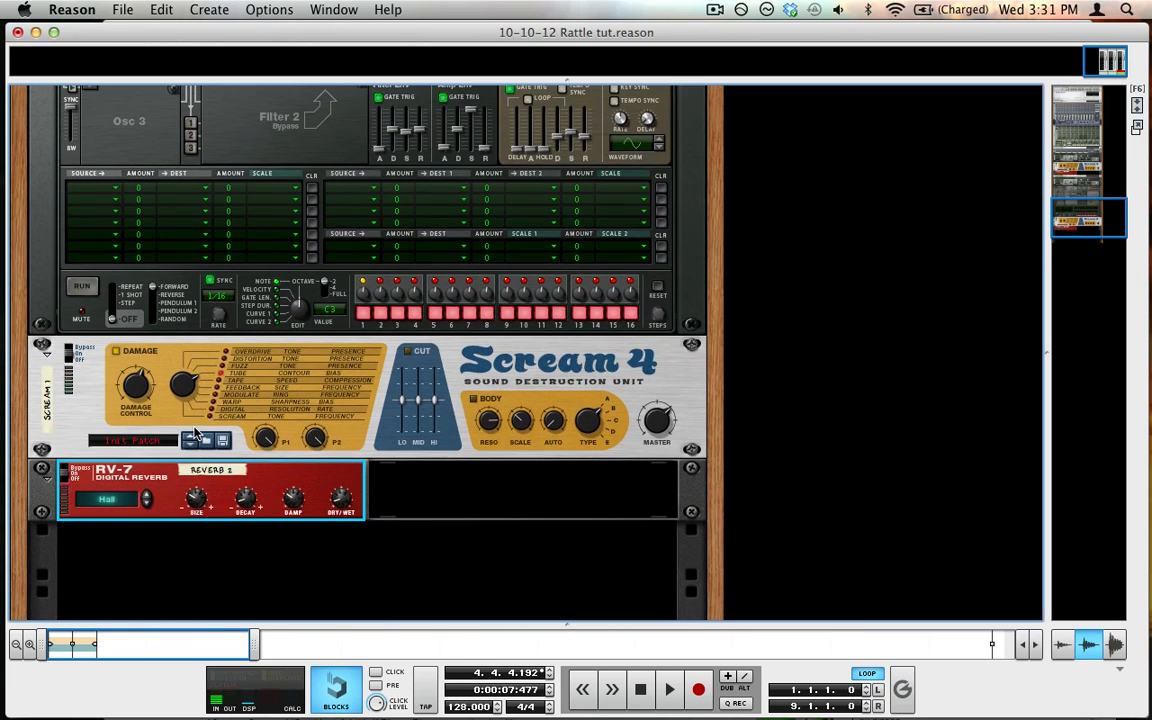
pyautogui.scroll(6, 197, 432)
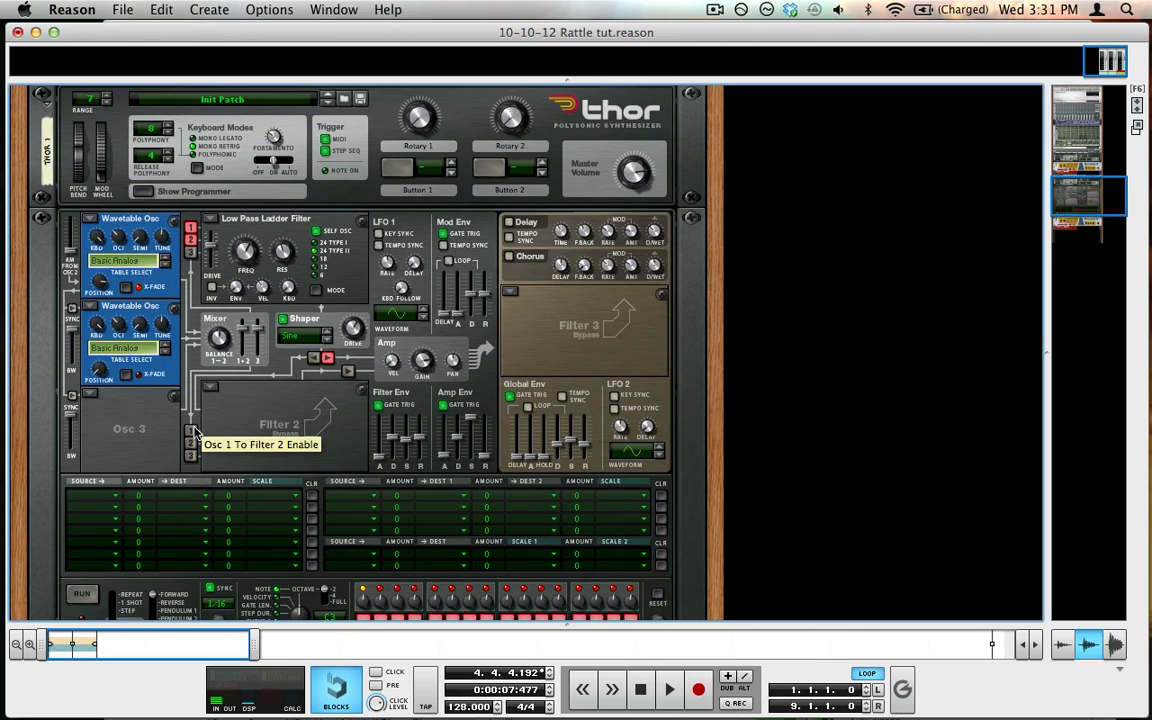
pyautogui.scroll(-5, 197, 432)
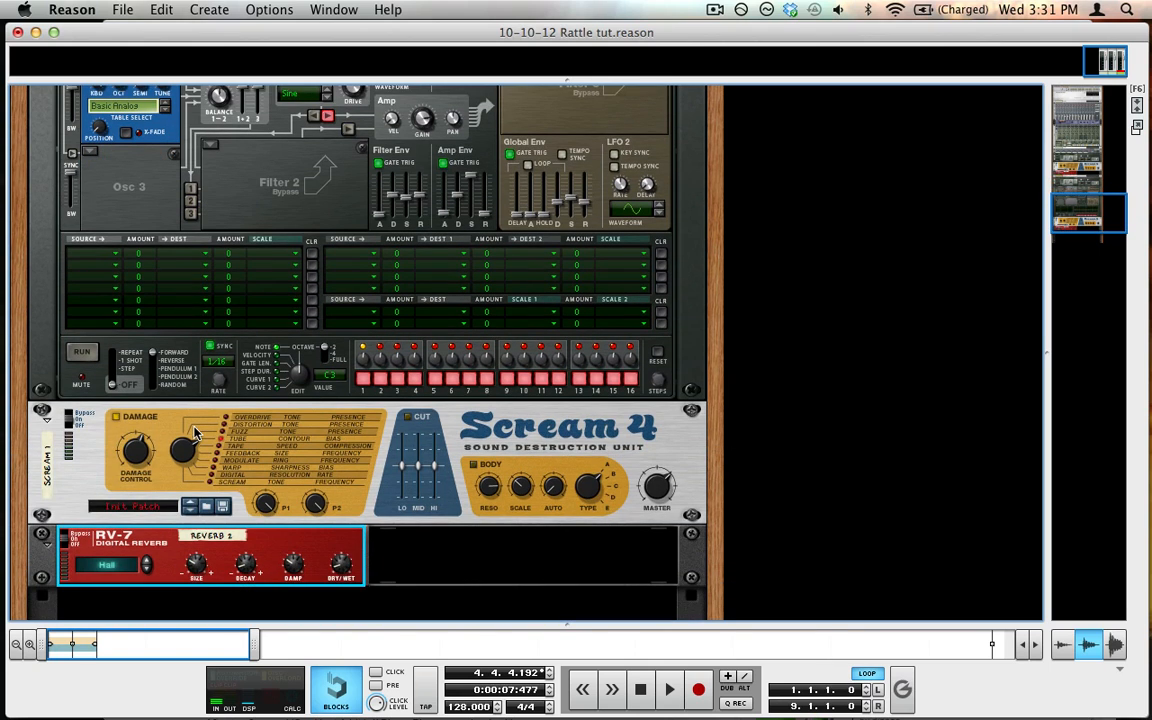
pyautogui.scroll(7, 197, 432)
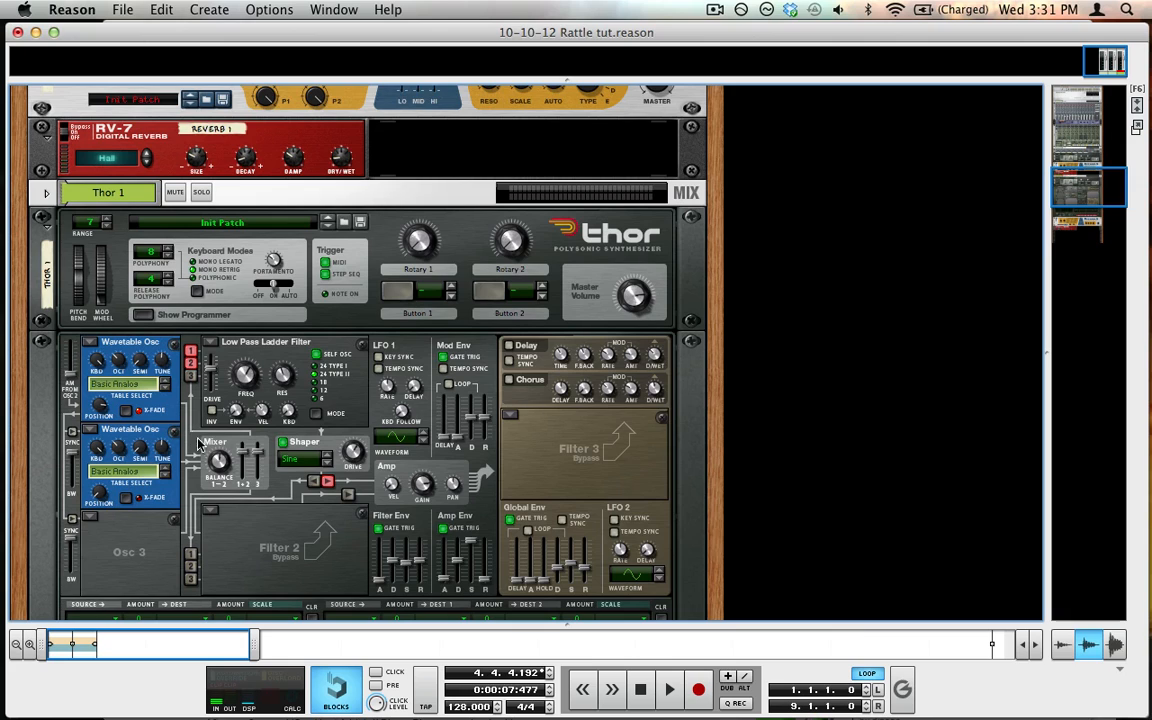
pyautogui.click(509, 382)
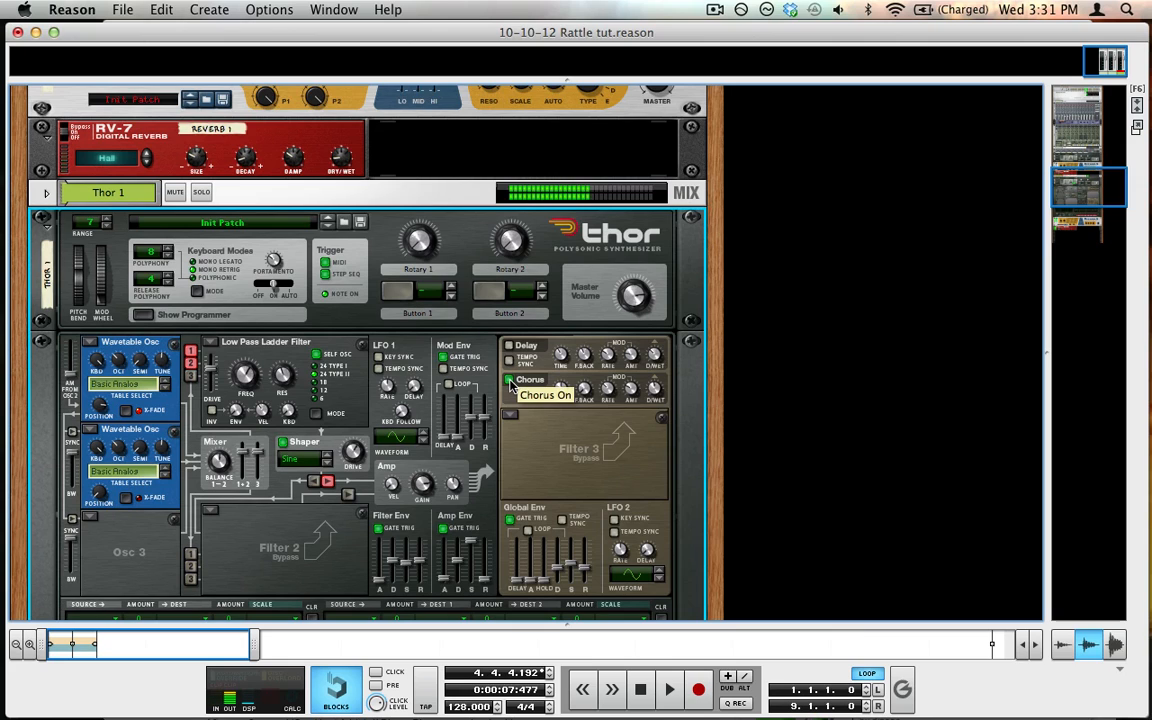
pyautogui.click(509, 382)
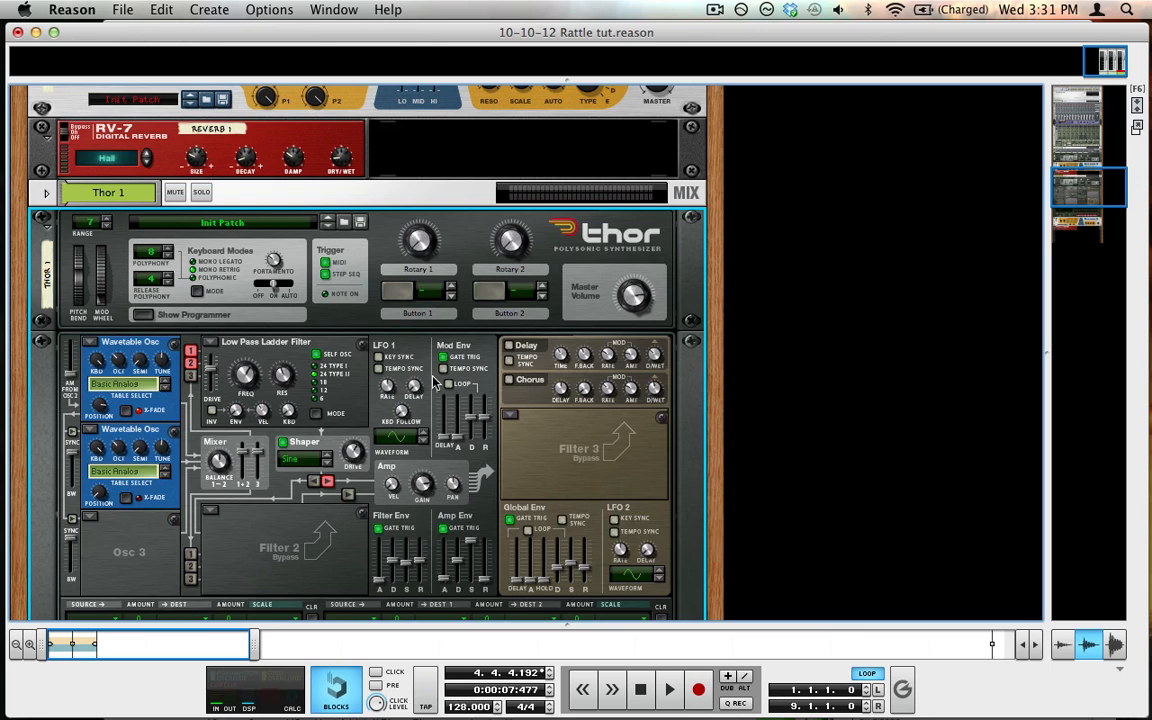
# Step: Add a Line Mixer 6:2 after the new RV-7 reverb
pyautogui.press('BackSpace')
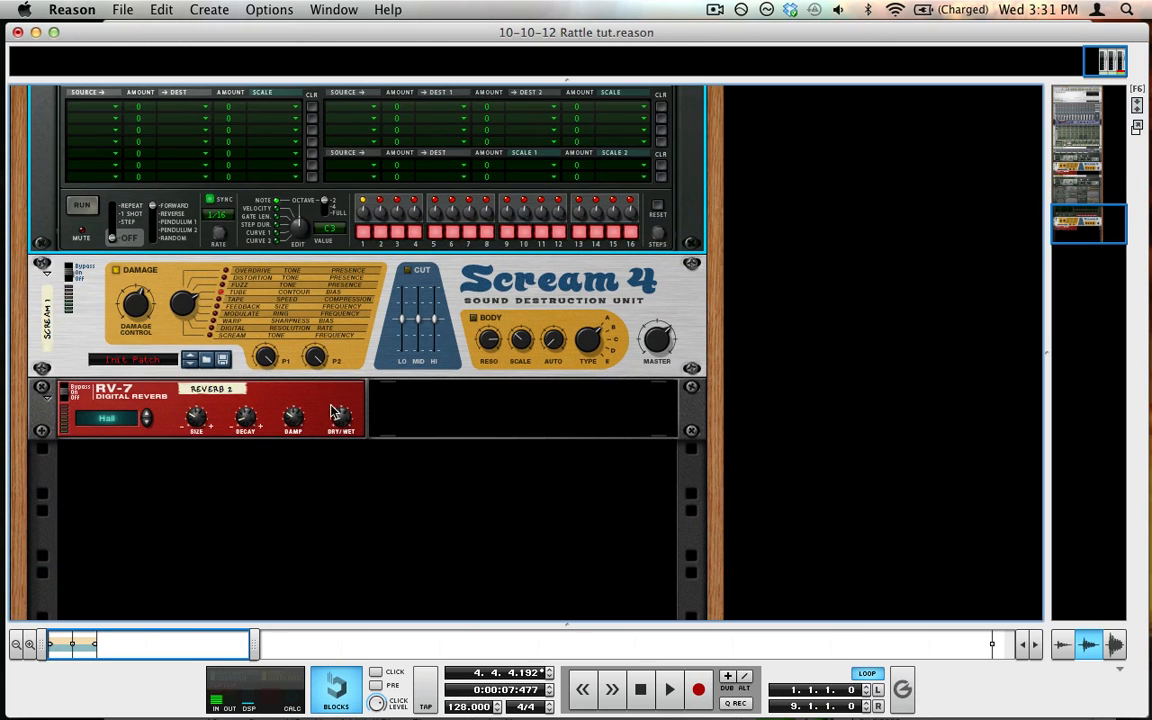
pyautogui.click(172, 7)
pyautogui.moveTo(205, 9)
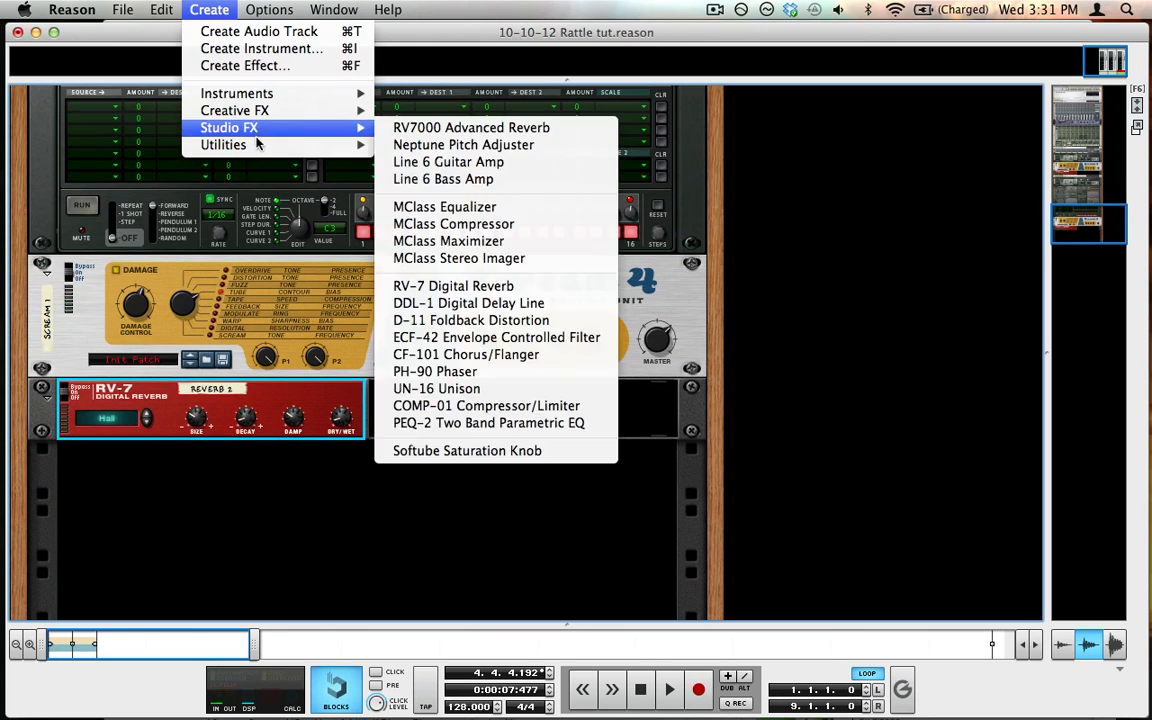
pyautogui.moveTo(257, 147)
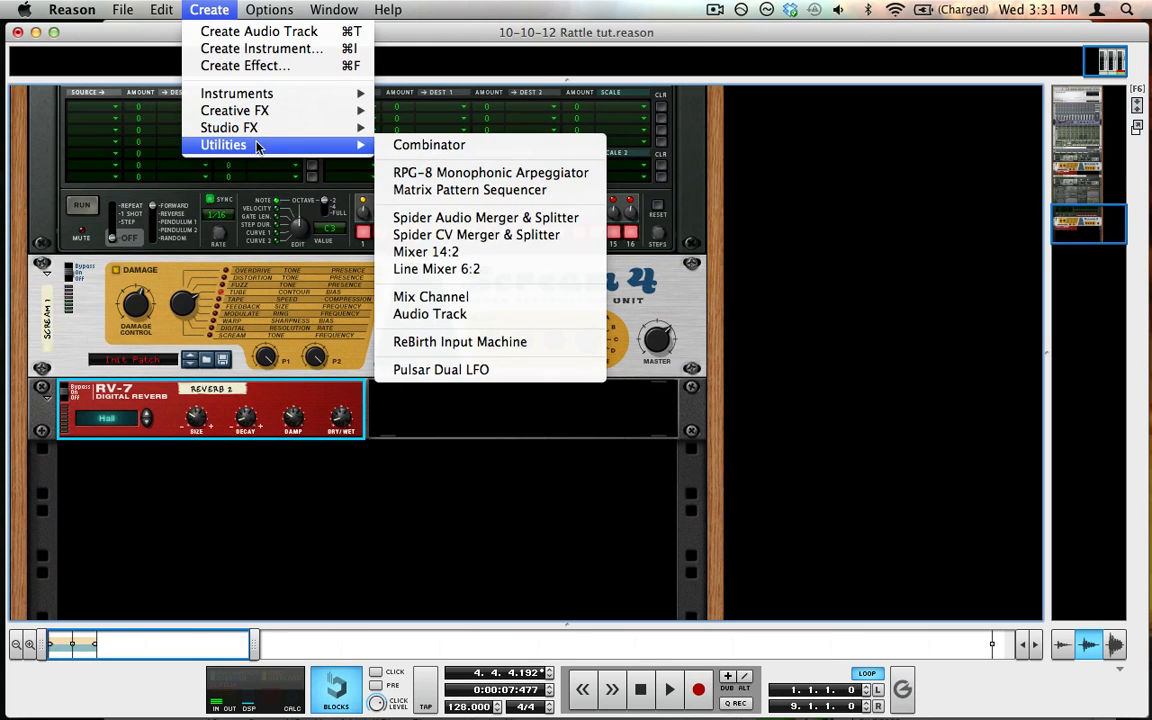
pyautogui.click(463, 271)
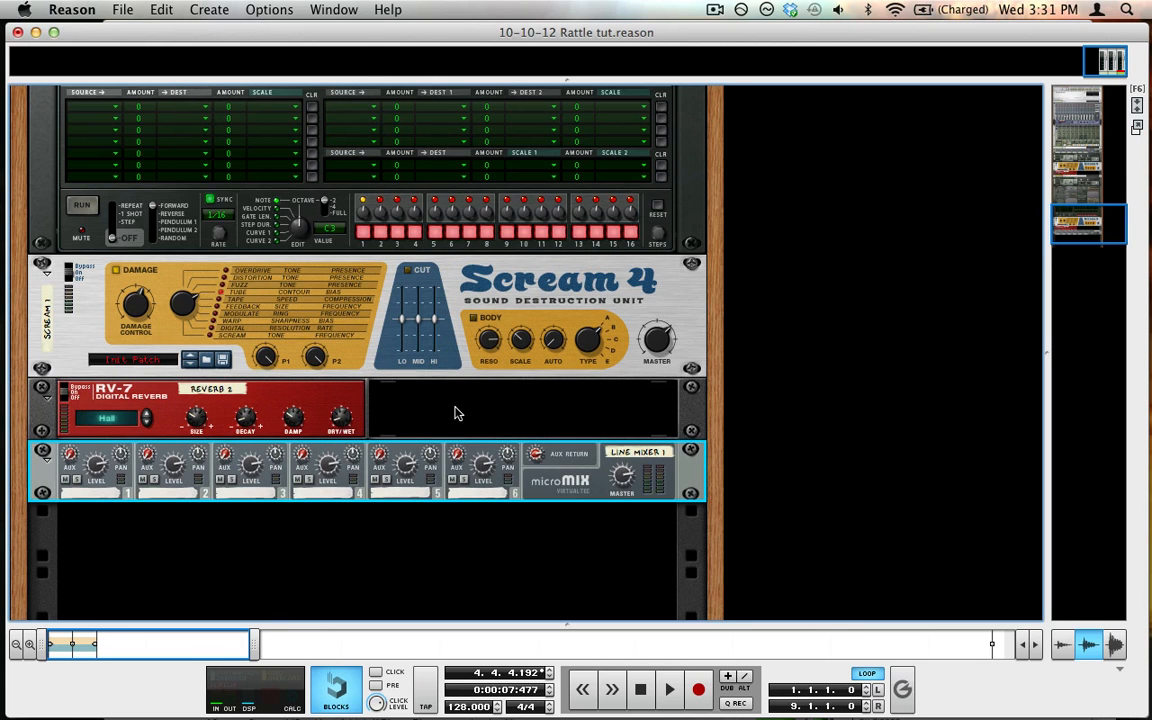
# Step: On the rack's rear, move the mix channel's stereo cables from the RV-7 outputs to the Line Mixer's master outputs
pyautogui.press('Tab')
pyautogui.scroll(10, 405, 418)
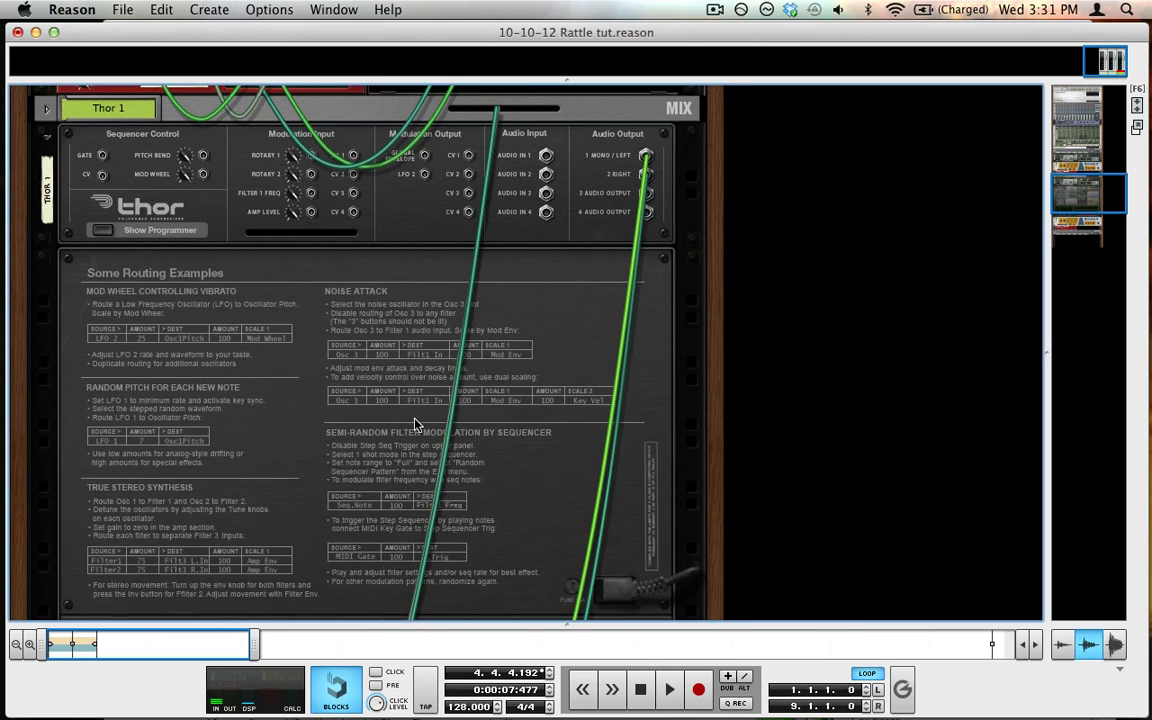
pyautogui.scroll(1, 418, 425)
pyautogui.scroll(-15, 510, 140)
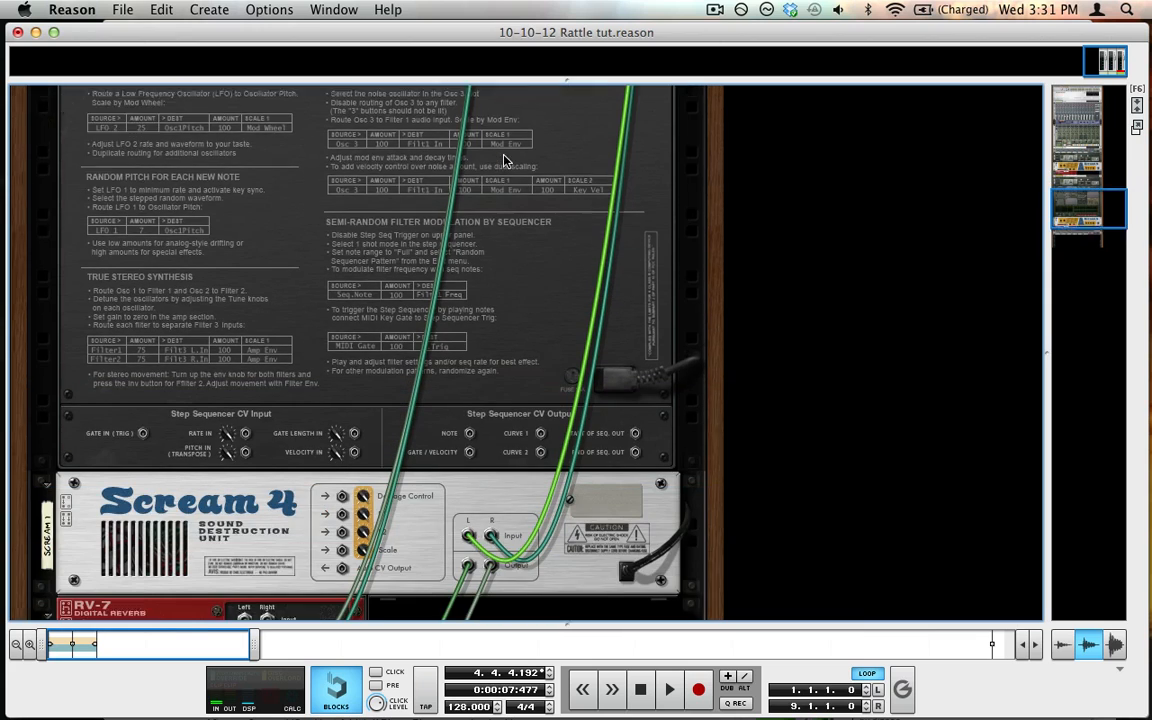
pyautogui.moveTo(247, 466); pyautogui.dragTo(649, 482)
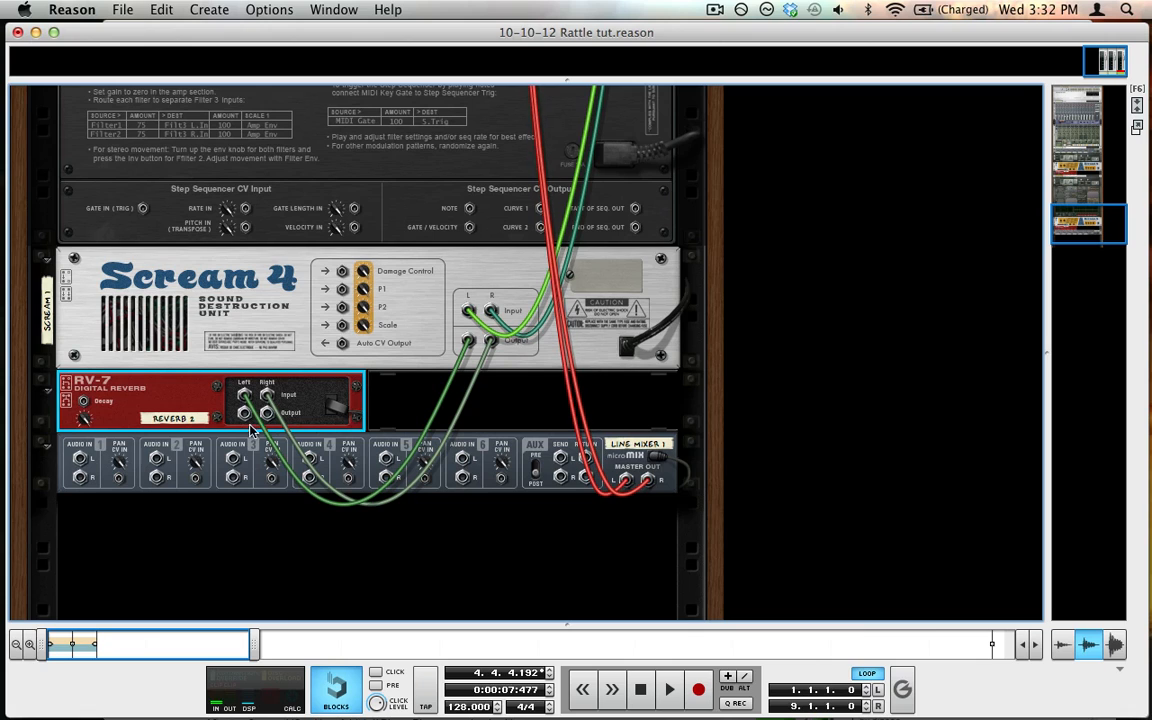
# Step: Route the RV-7's left output to Line Mixer channel 1 and its right output to channel 2, and return to the rack front
pyautogui.moveTo(247, 415); pyautogui.dragTo(79, 458)
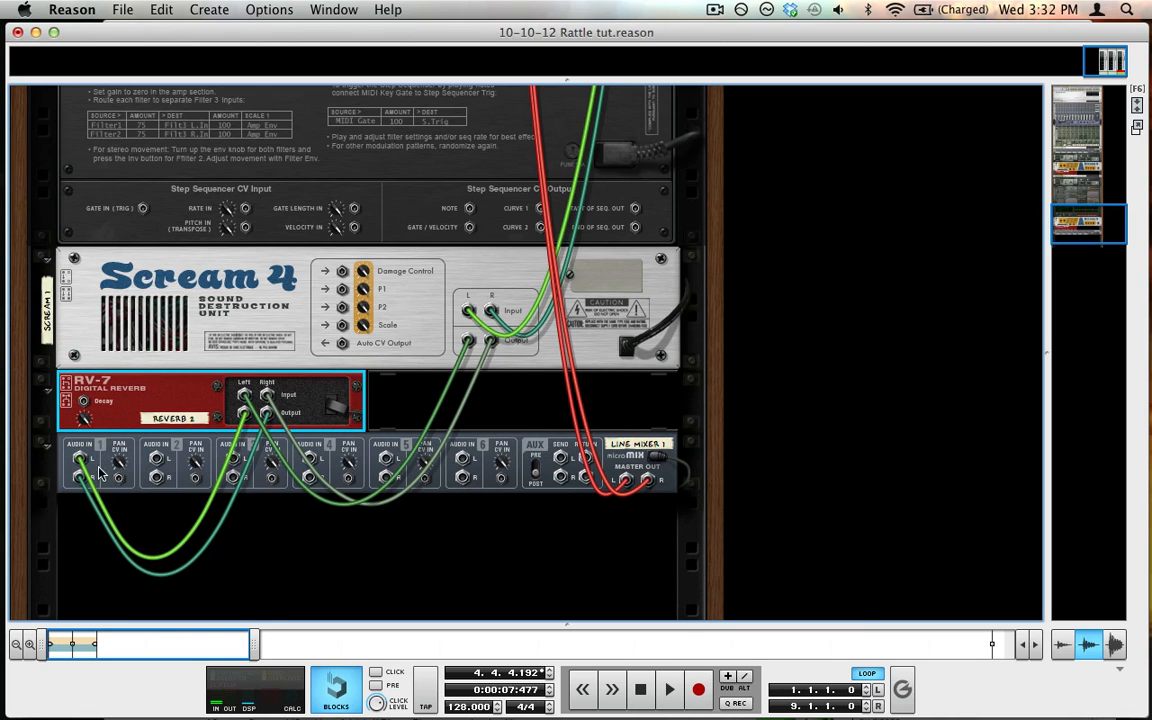
pyautogui.moveTo(79, 477); pyautogui.dragTo(158, 460)
pyautogui.press('Tab')
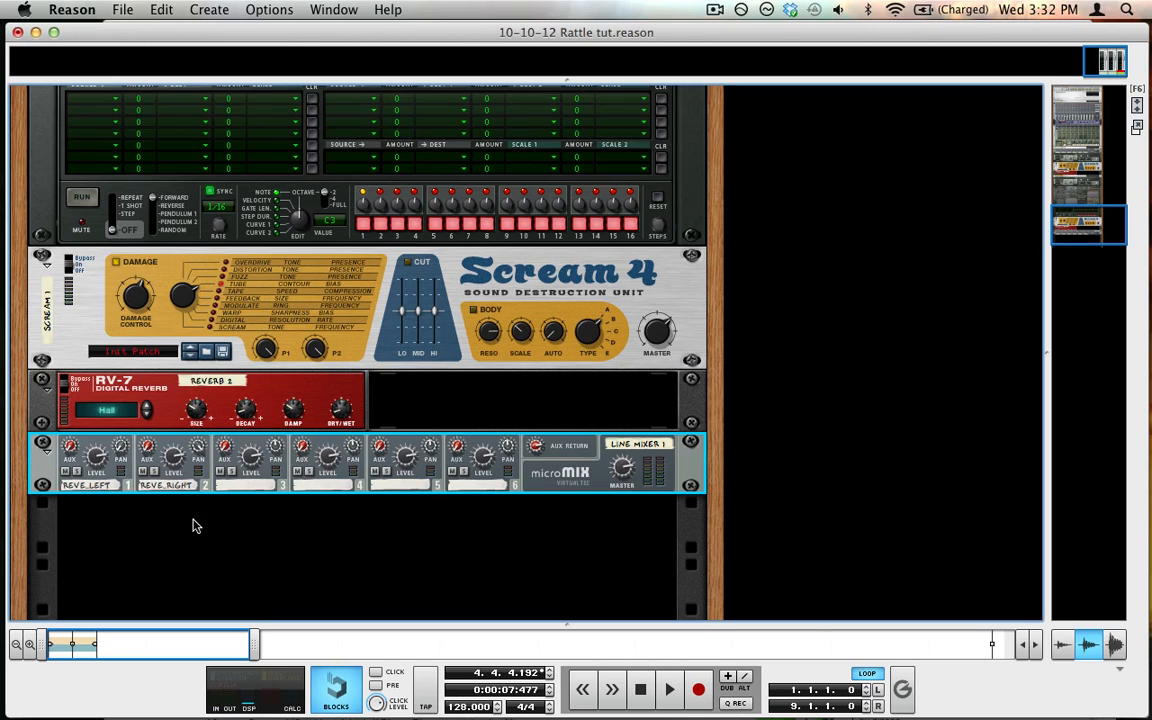
pyautogui.scroll(5, 628, 515)
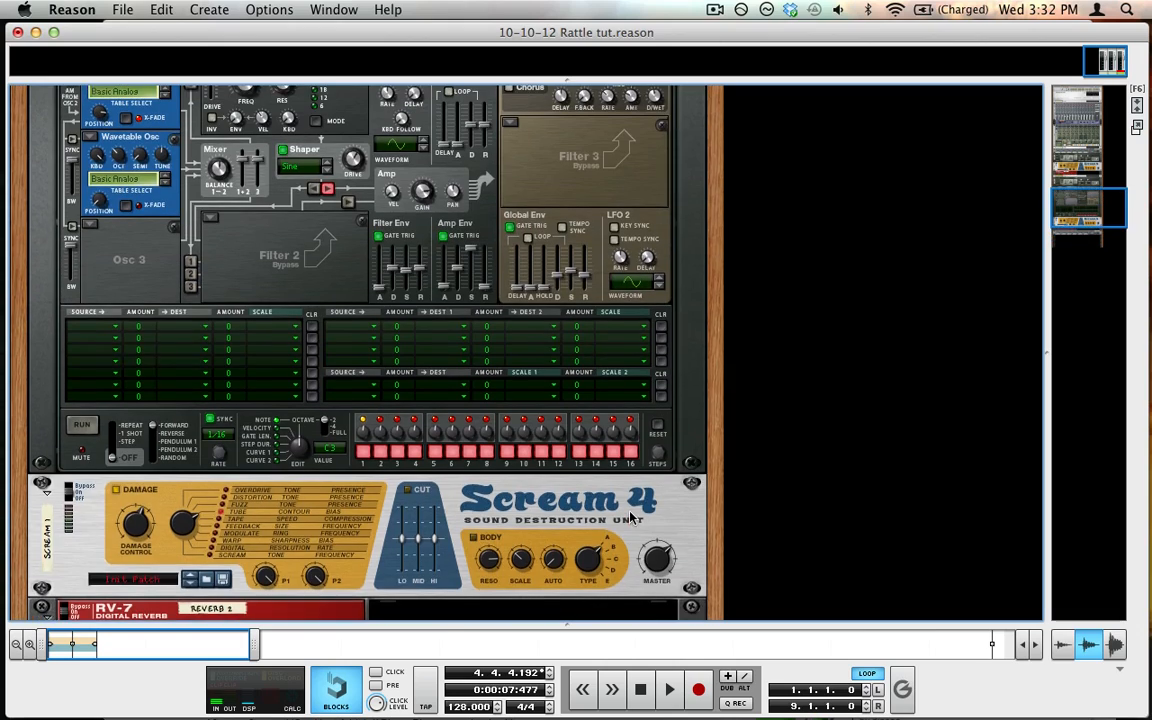
pyautogui.scroll(2, 630, 515)
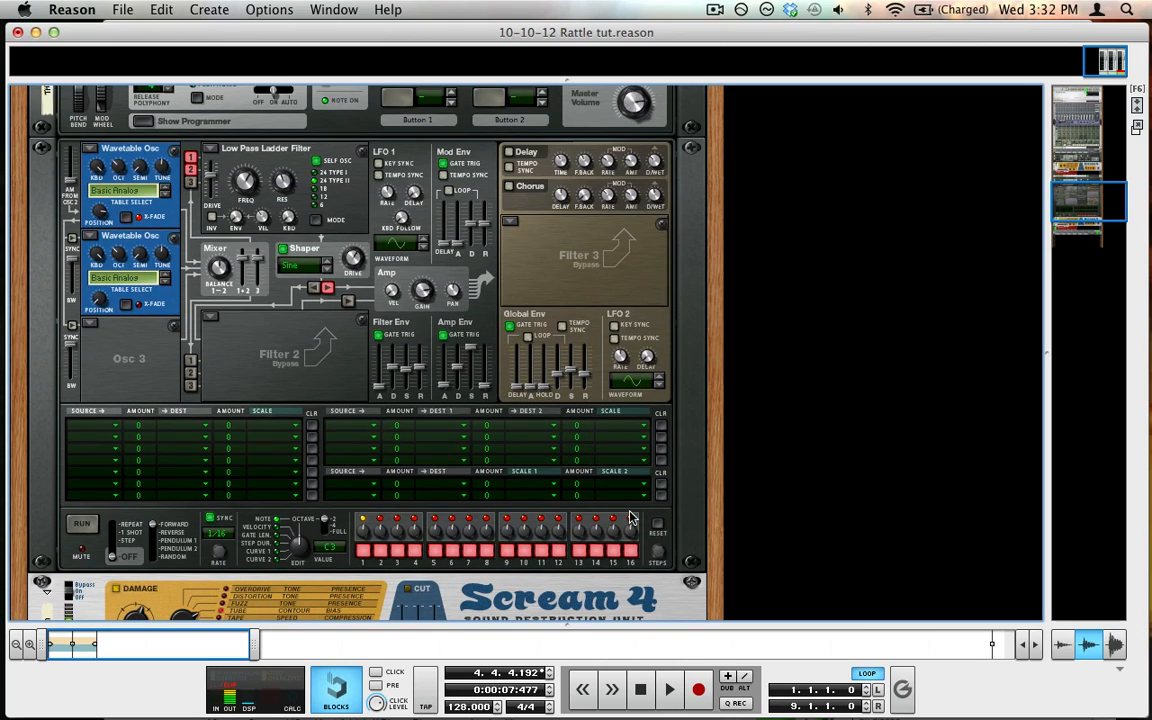
pyautogui.scroll(-8, 630, 517)
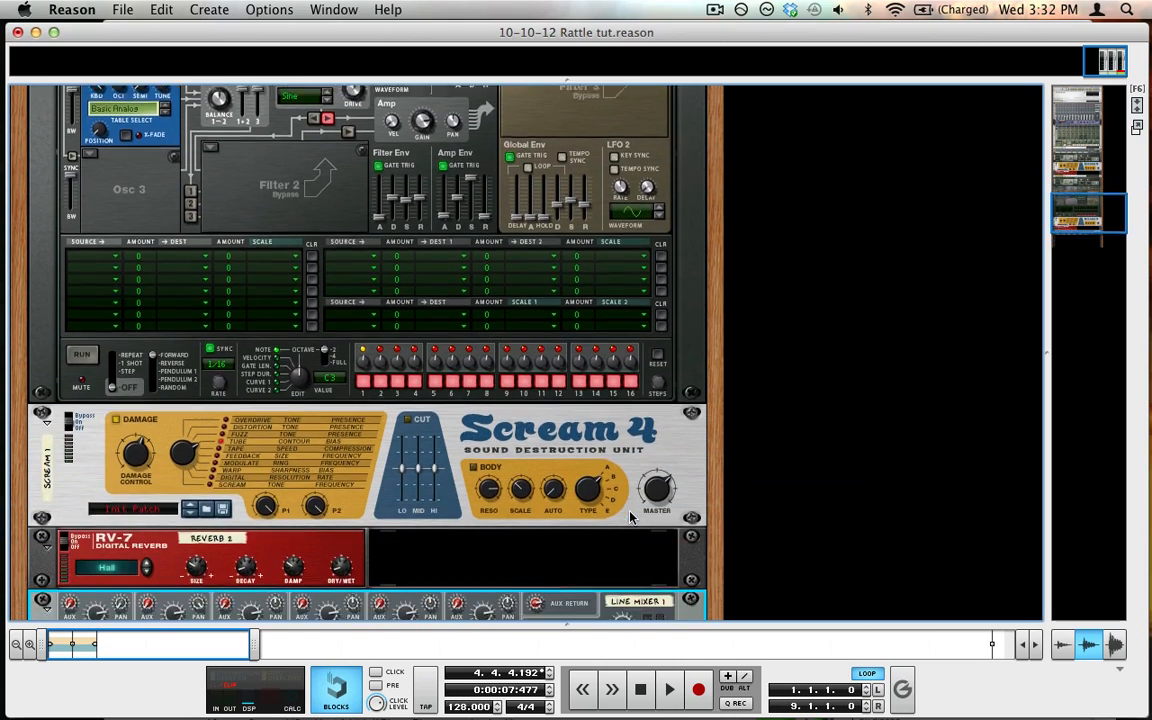
pyautogui.scroll(6, 630, 517)
pyautogui.scroll(5, 630, 517)
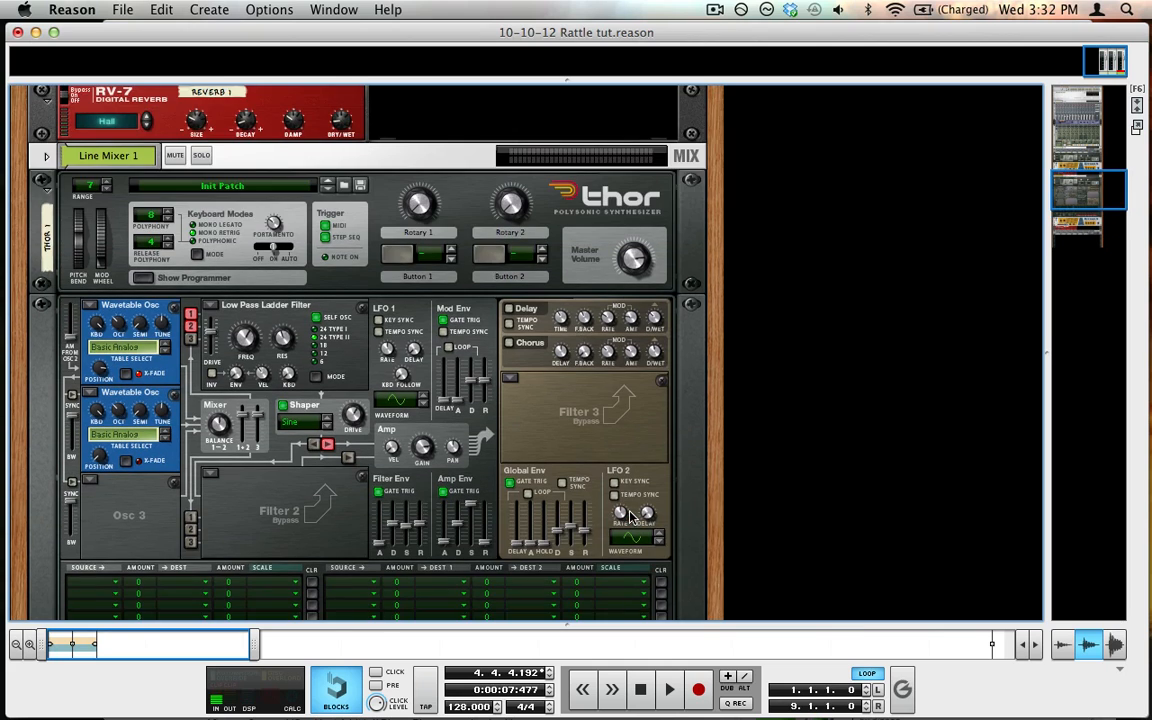
# Step: Fine-tune the new Thor's low pass filter frequency, amp gain and shaper drive while listening to the sound
pyautogui.scroll(-1, 630, 517)
pyautogui.scroll(-1, 630, 517)
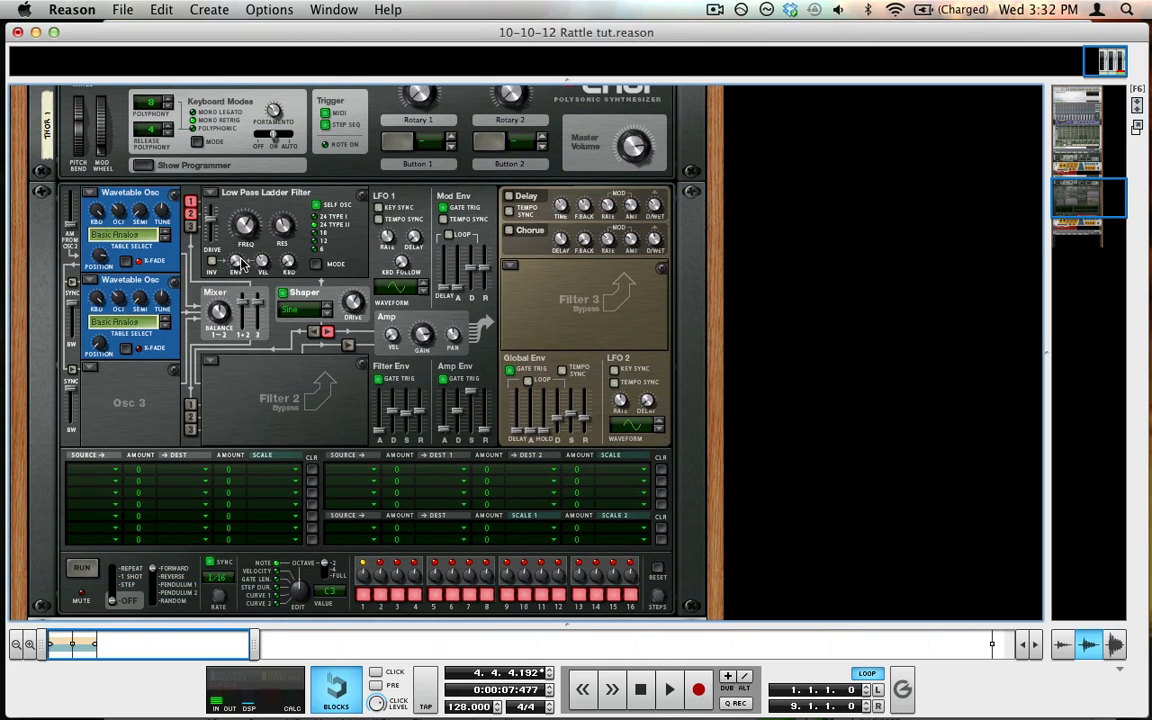
pyautogui.moveTo(240, 262)
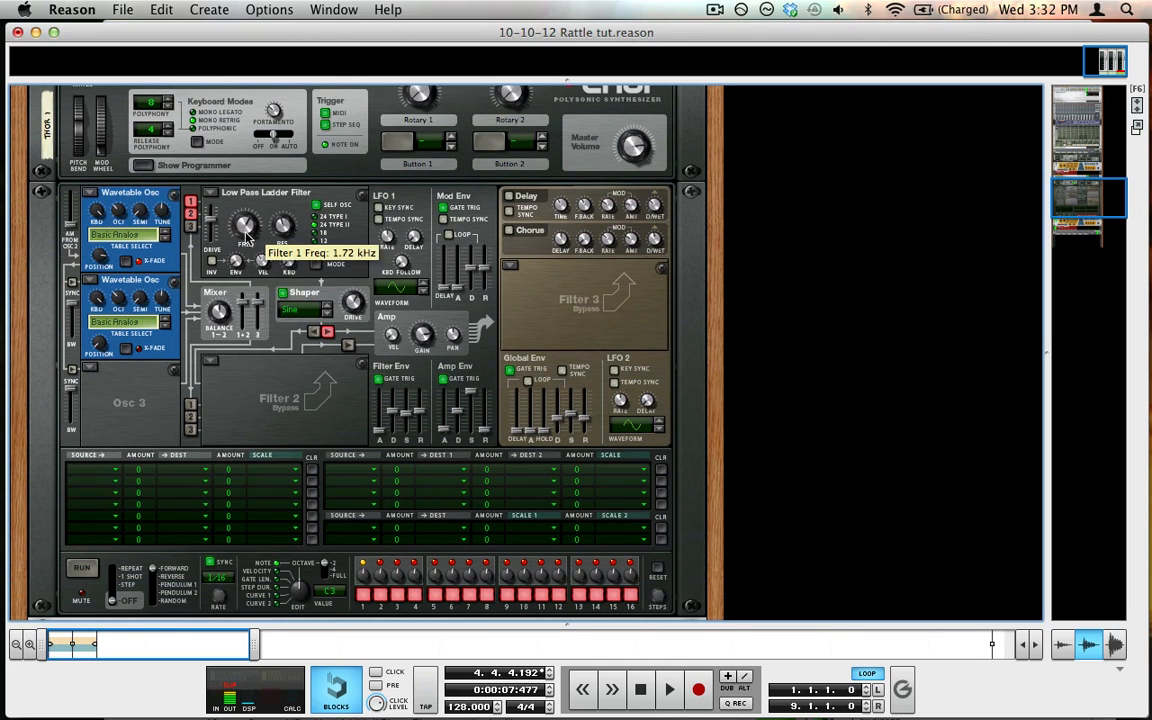
pyautogui.moveTo(238, 222); pyautogui.dragTo(272, 260)
pyautogui.moveTo(418, 335)
pyautogui.moveTo(421, 334); pyautogui.dragTo(352, 302)
pyautogui.moveTo(354, 305)
# Step: Fine-tune the low pass filter's drive and the first wavetable oscillator's position on the new Thor
pyautogui.moveTo(212, 224)
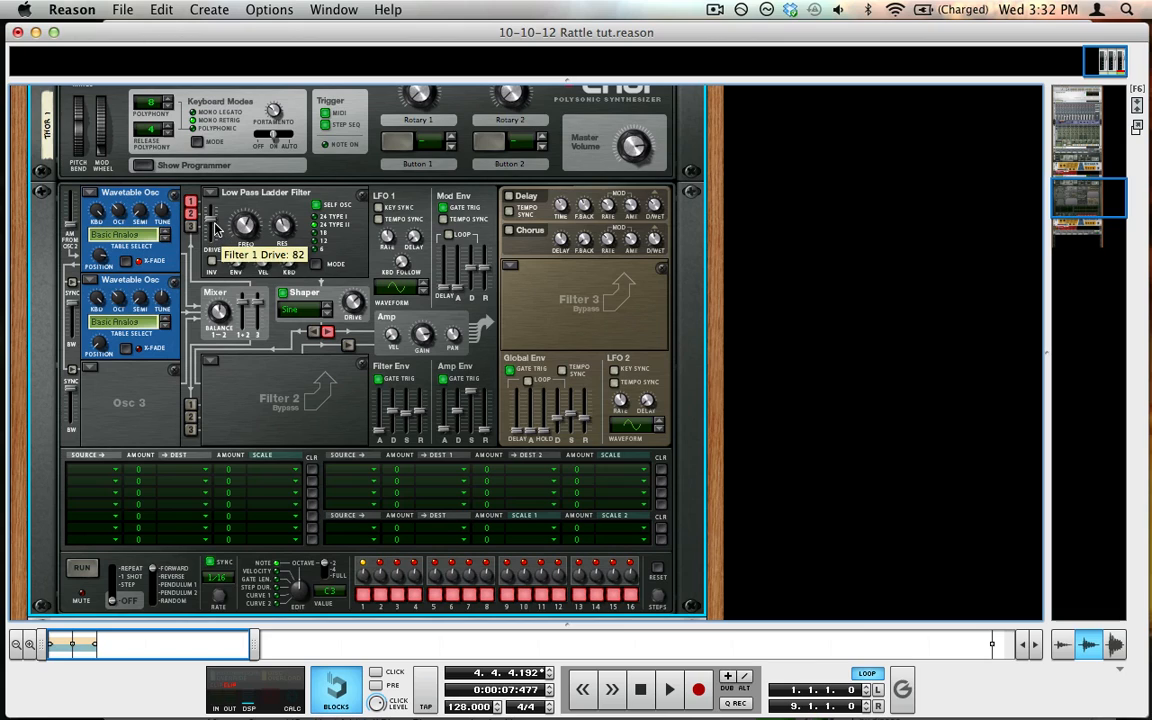
pyautogui.moveTo(212, 224); pyautogui.dragTo(215, 222)
pyautogui.moveTo(103, 260)
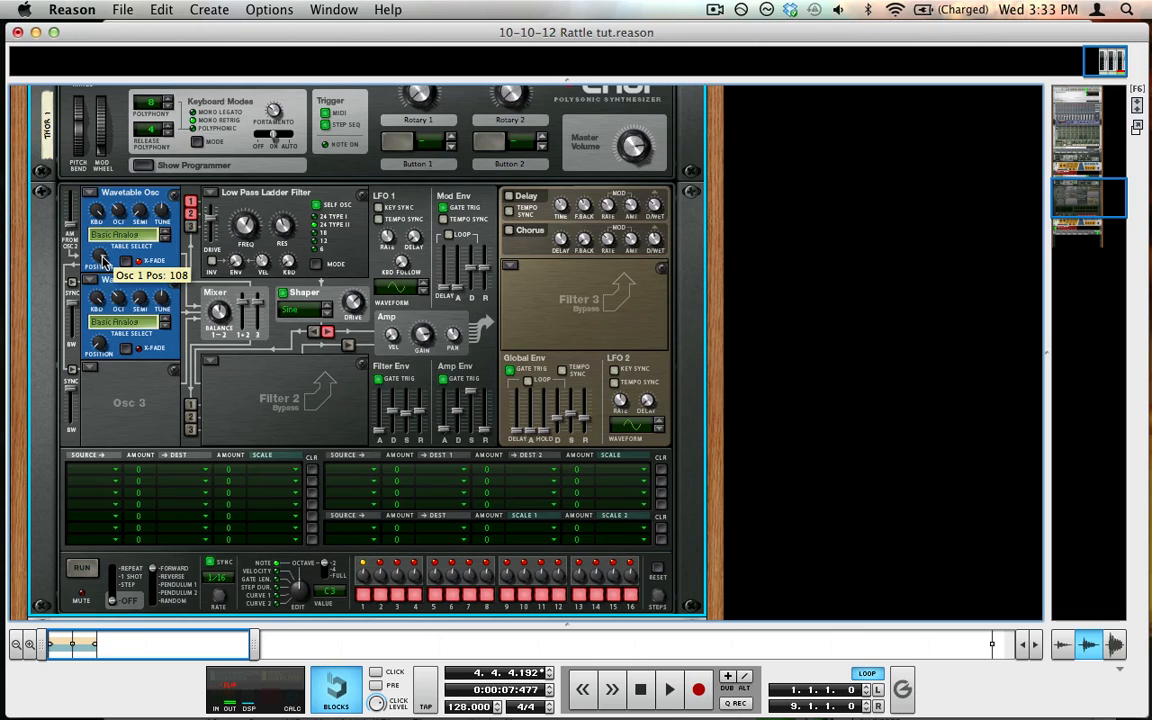
pyautogui.moveTo(104, 261); pyautogui.dragTo(104, 282)
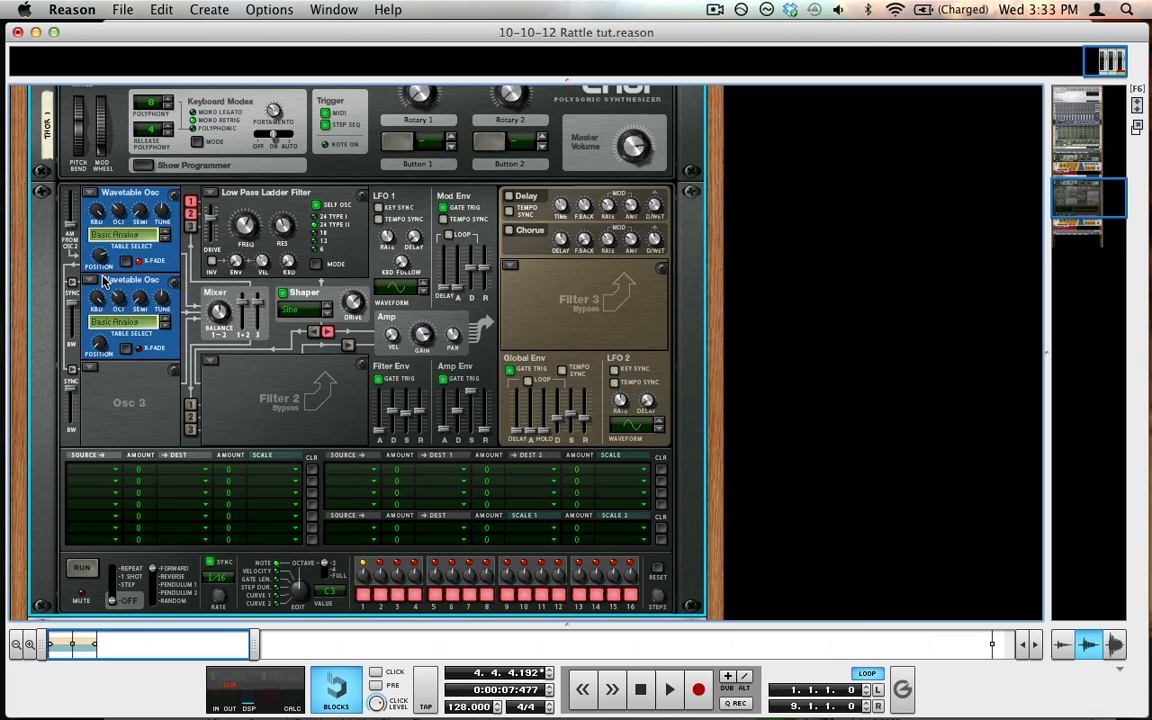
pyautogui.scroll(-10, 103, 280)
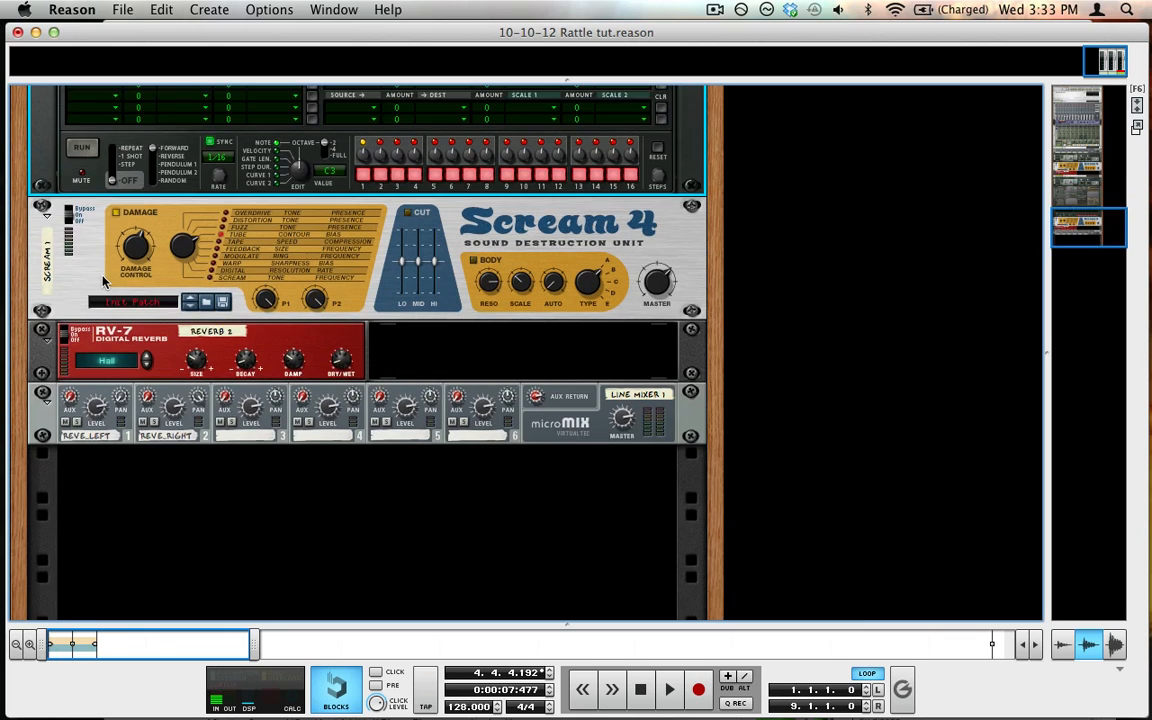
pyautogui.scroll(3, 103, 280)
pyautogui.scroll(5, 101, 282)
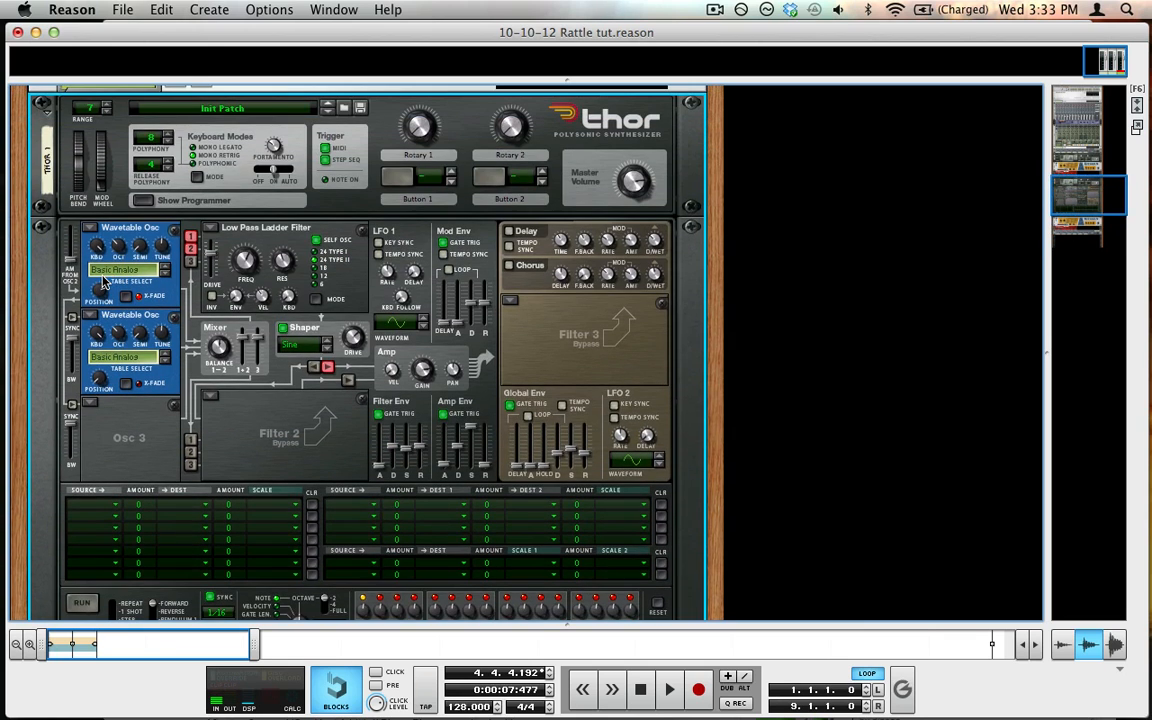